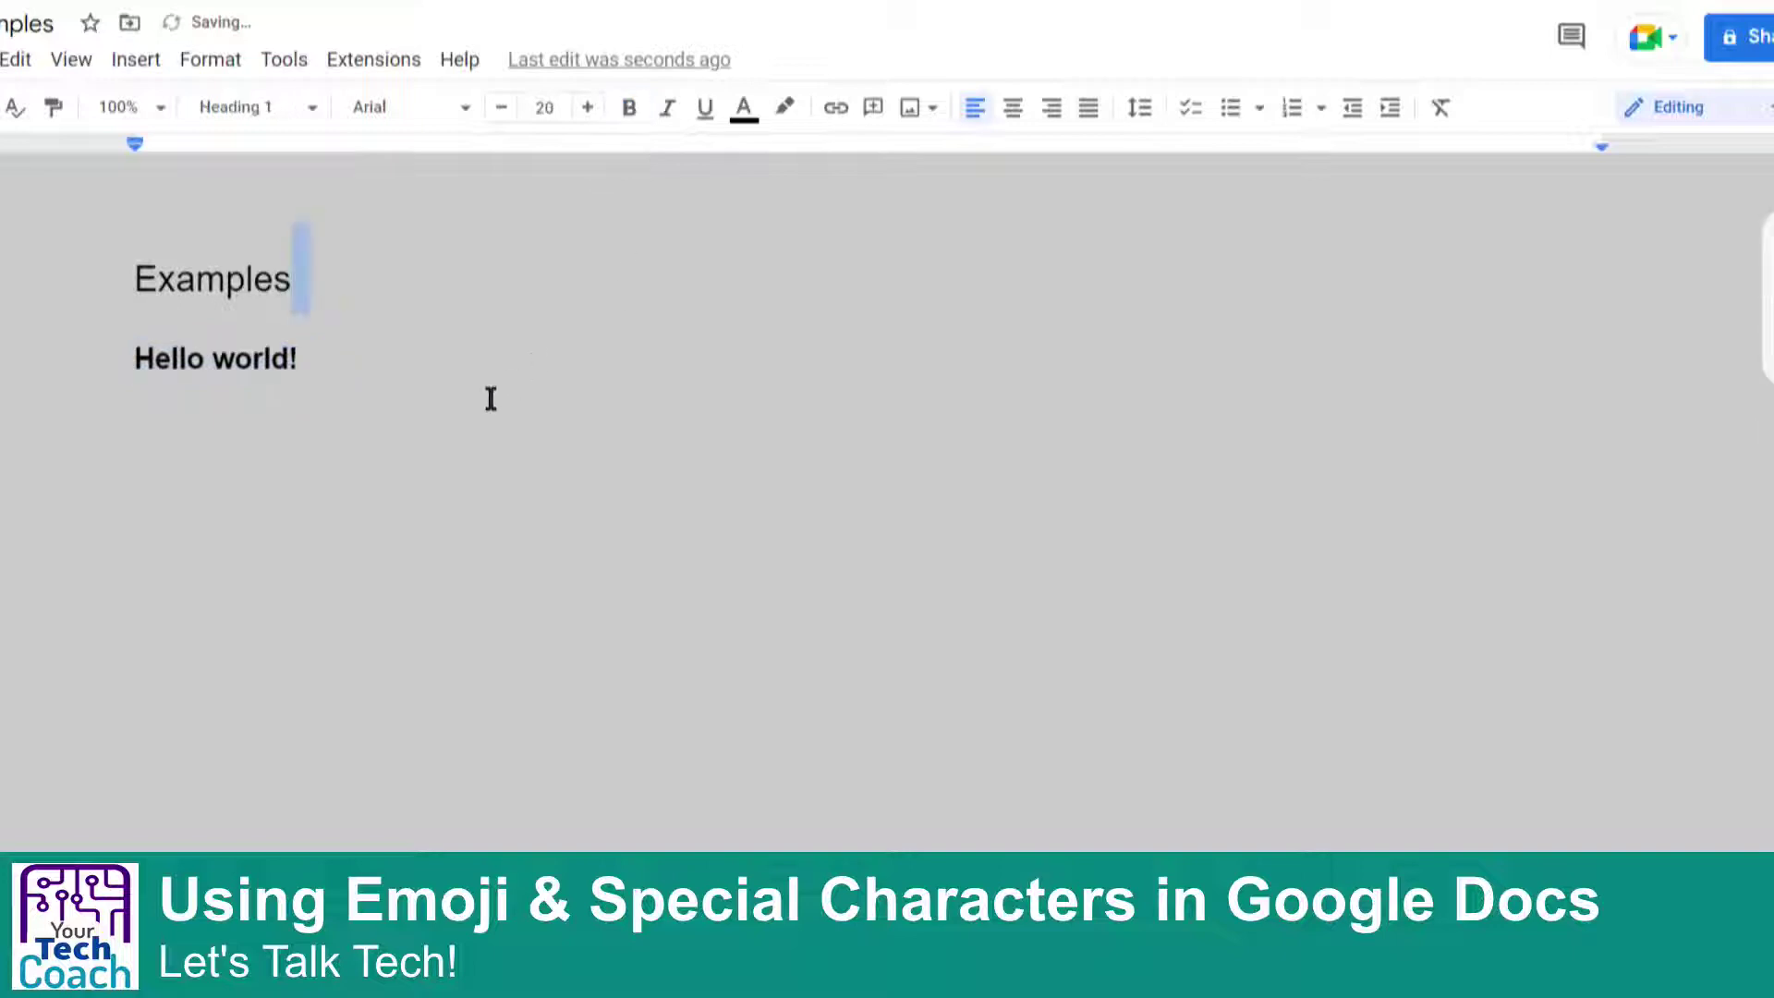
Add blank lines below "Hello world!".
double_click(362, 372)
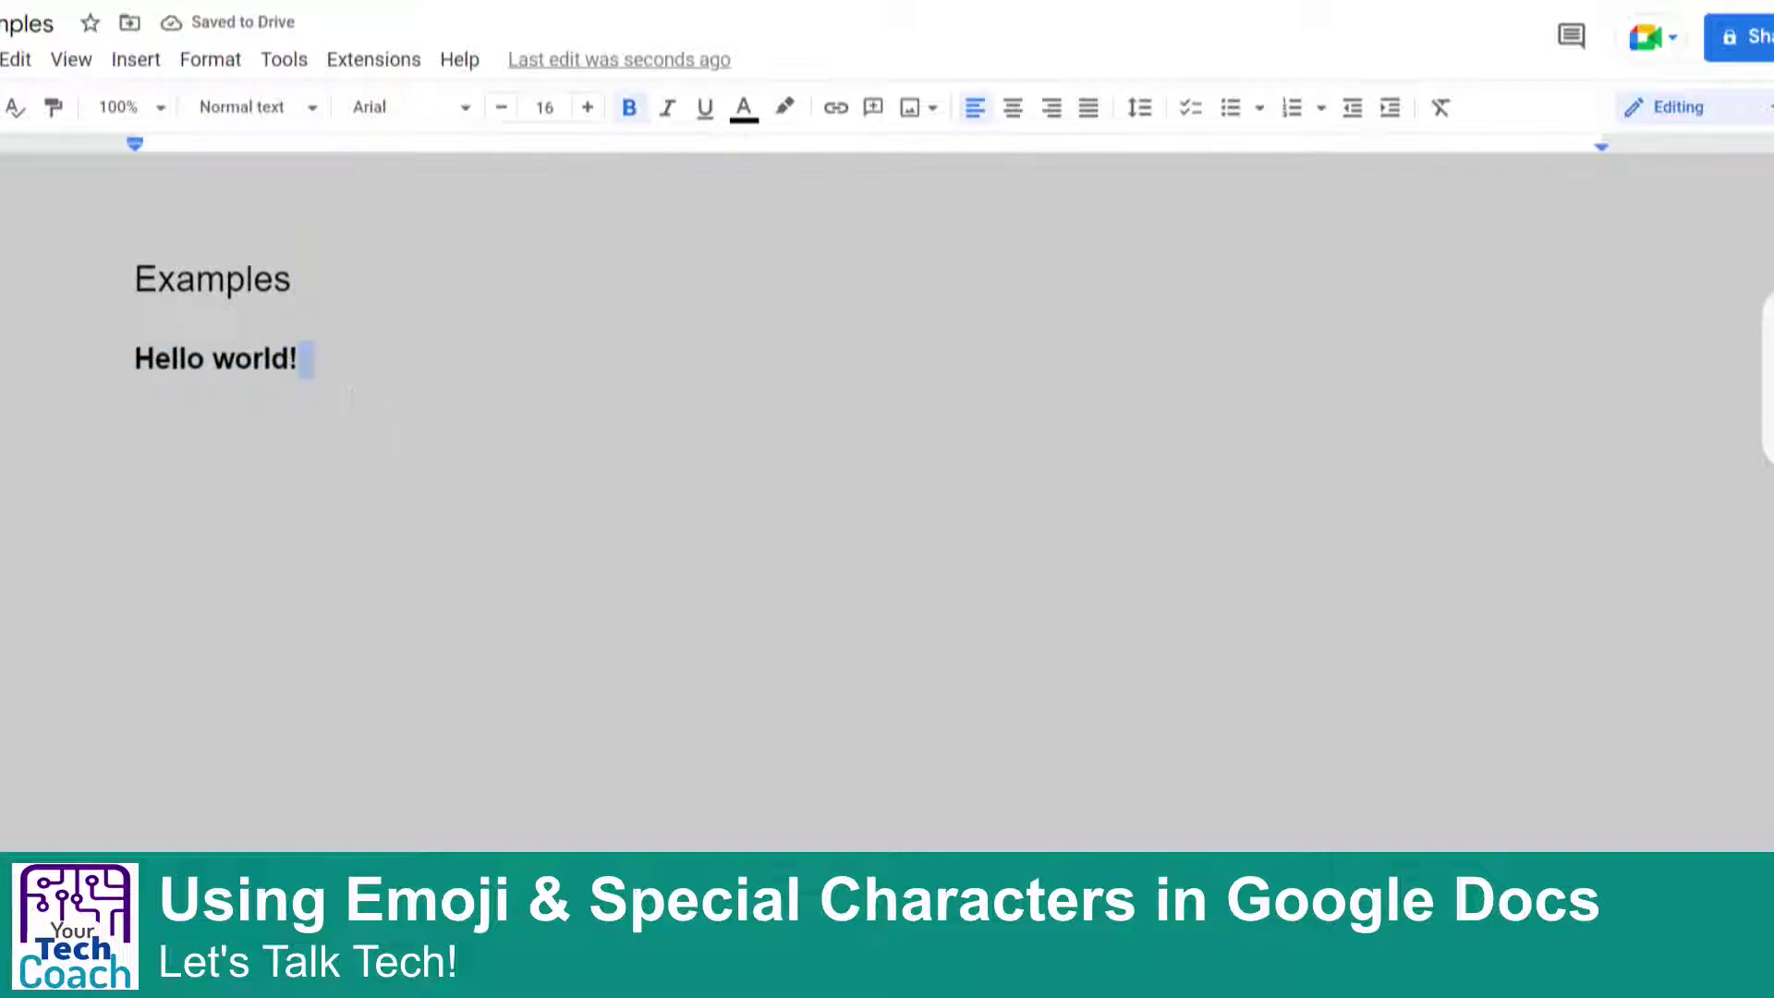
key("Return")
key("Return")
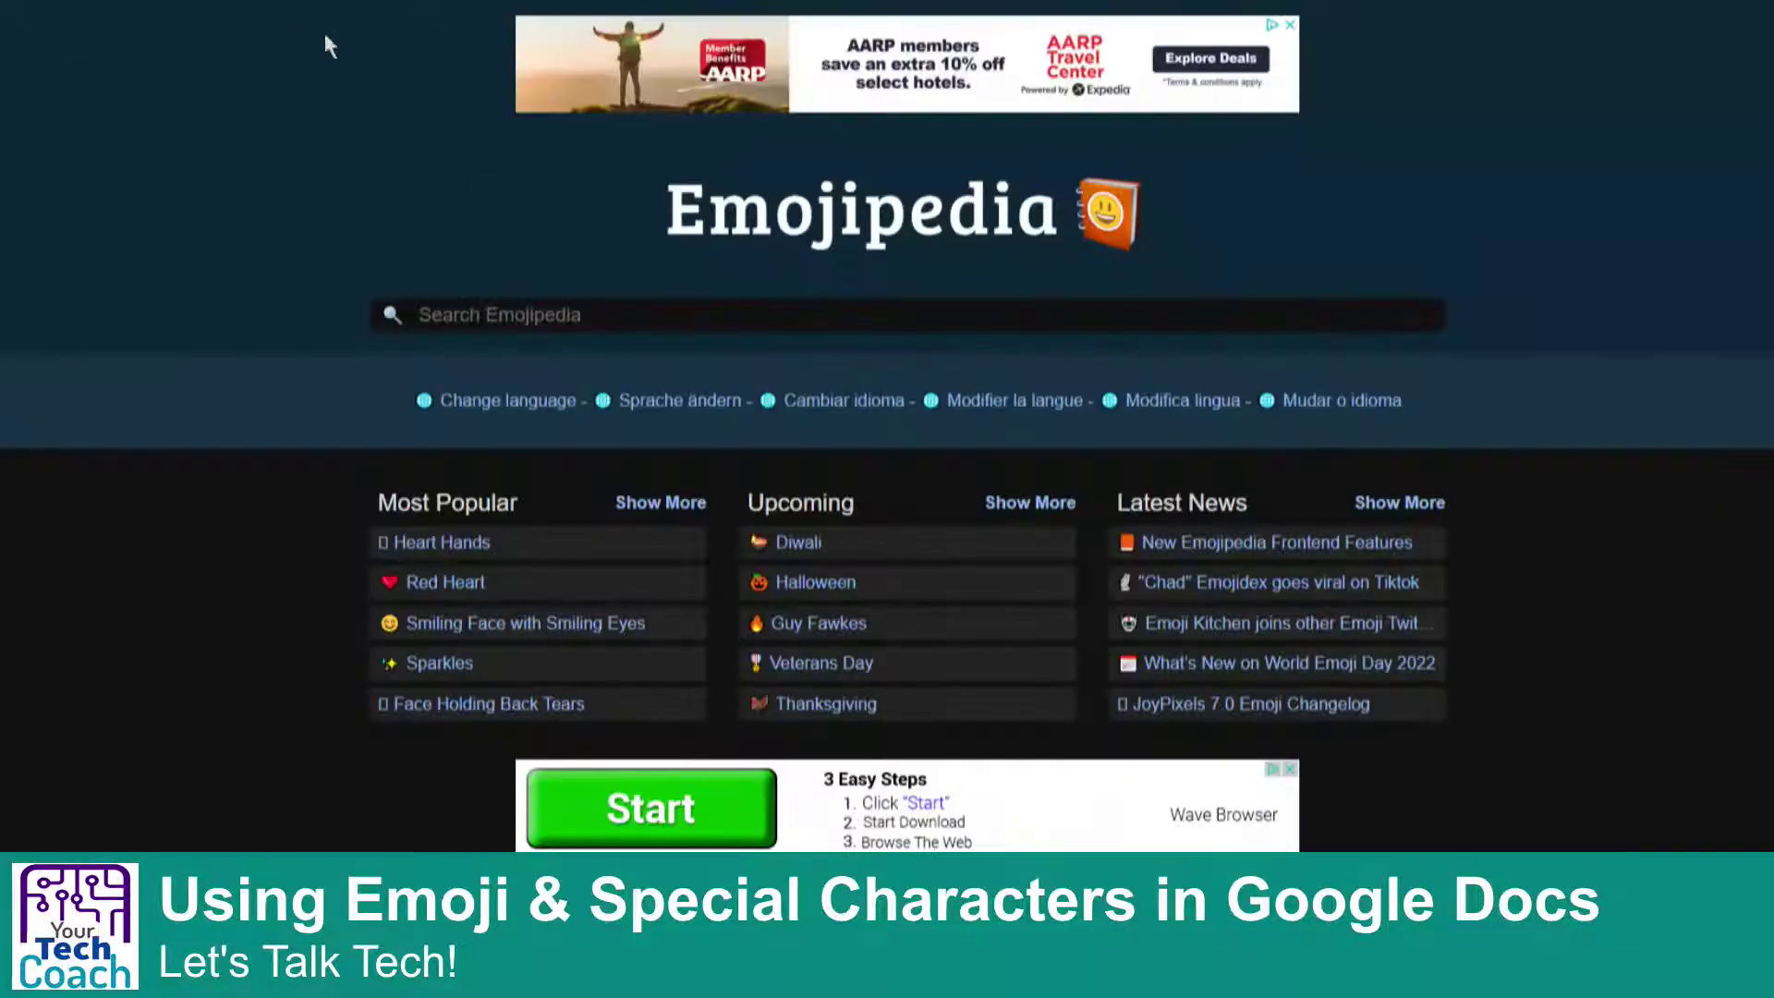
Copy the Person in Suit Levitating emoji from Emojipedia's Activity category and paste it below "Hello world!" in the Google Docs document.
left_click(4, 32)
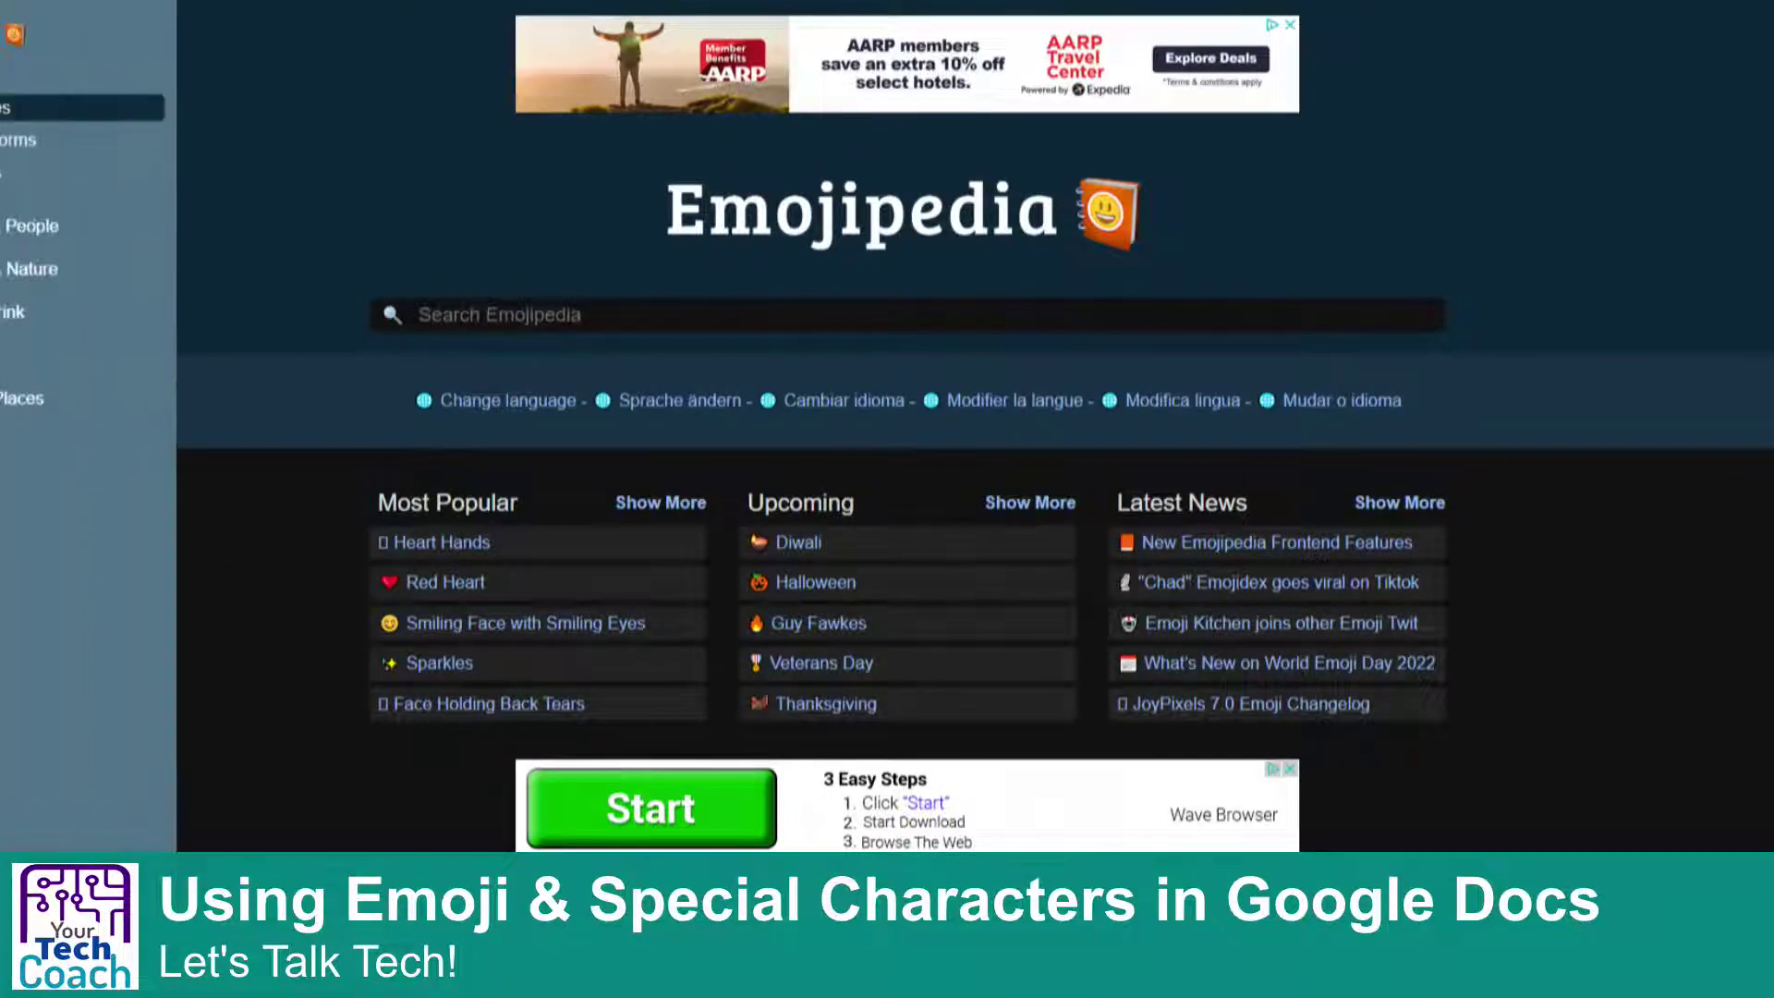
left_click(3, 354)
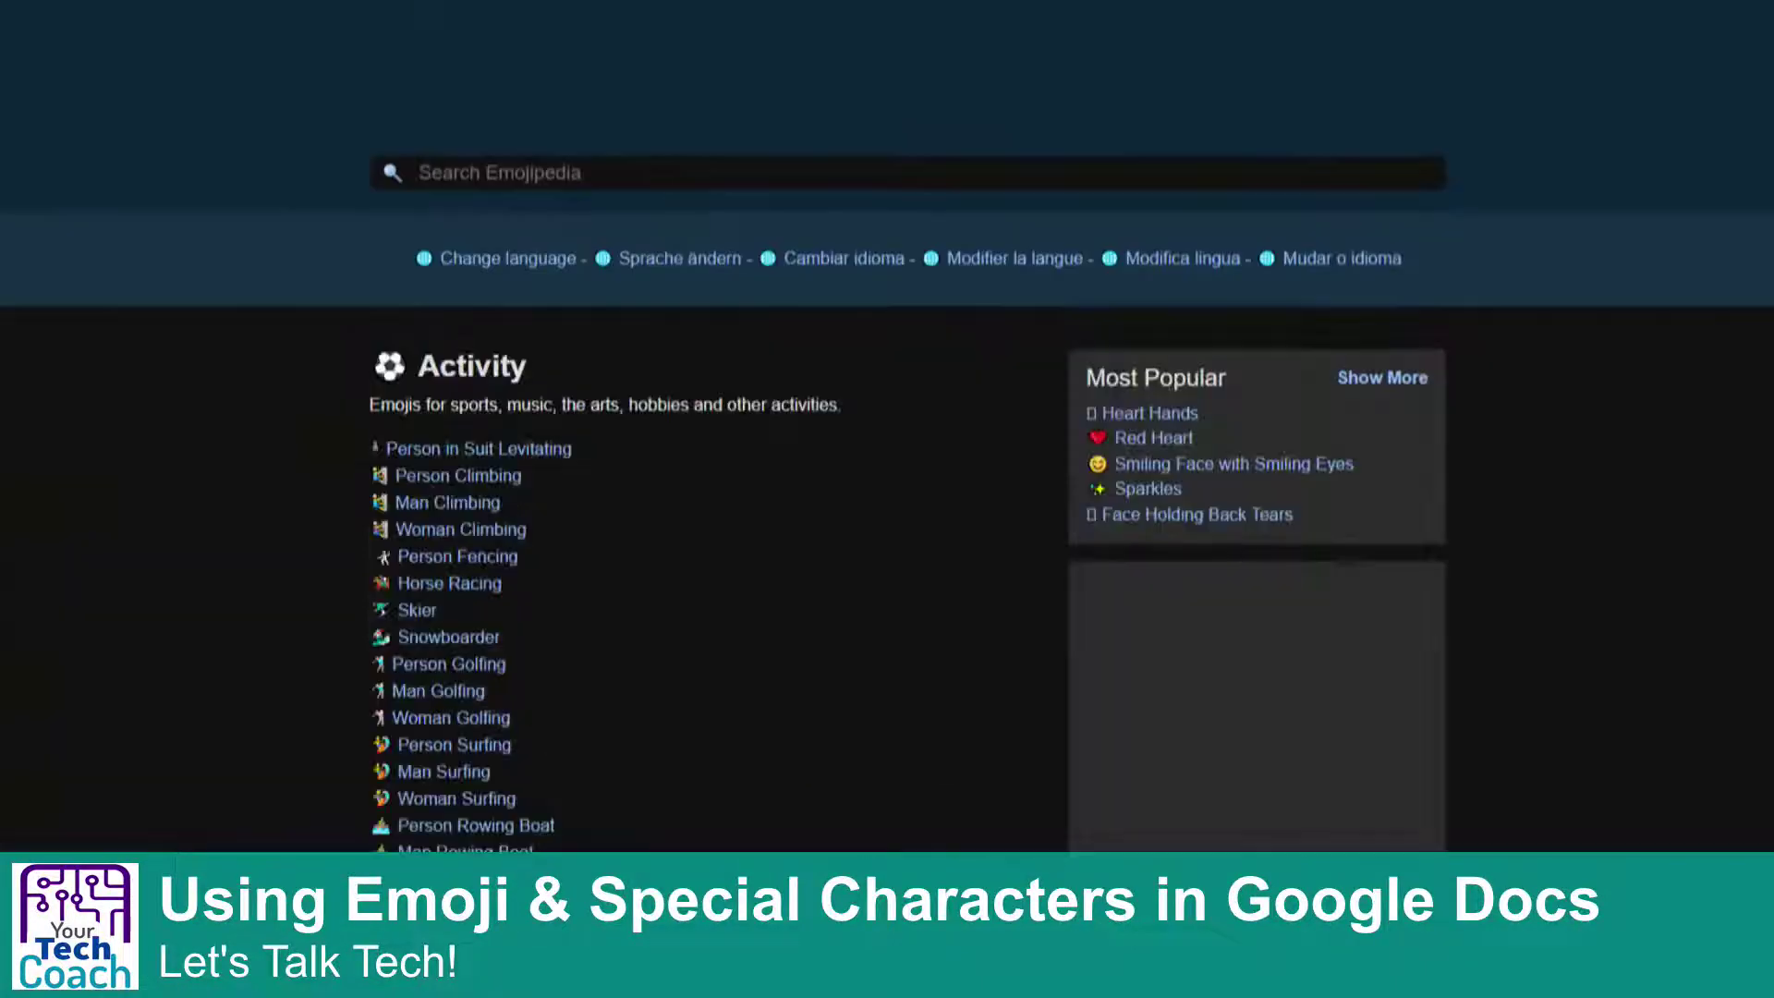
left_click(553, 453)
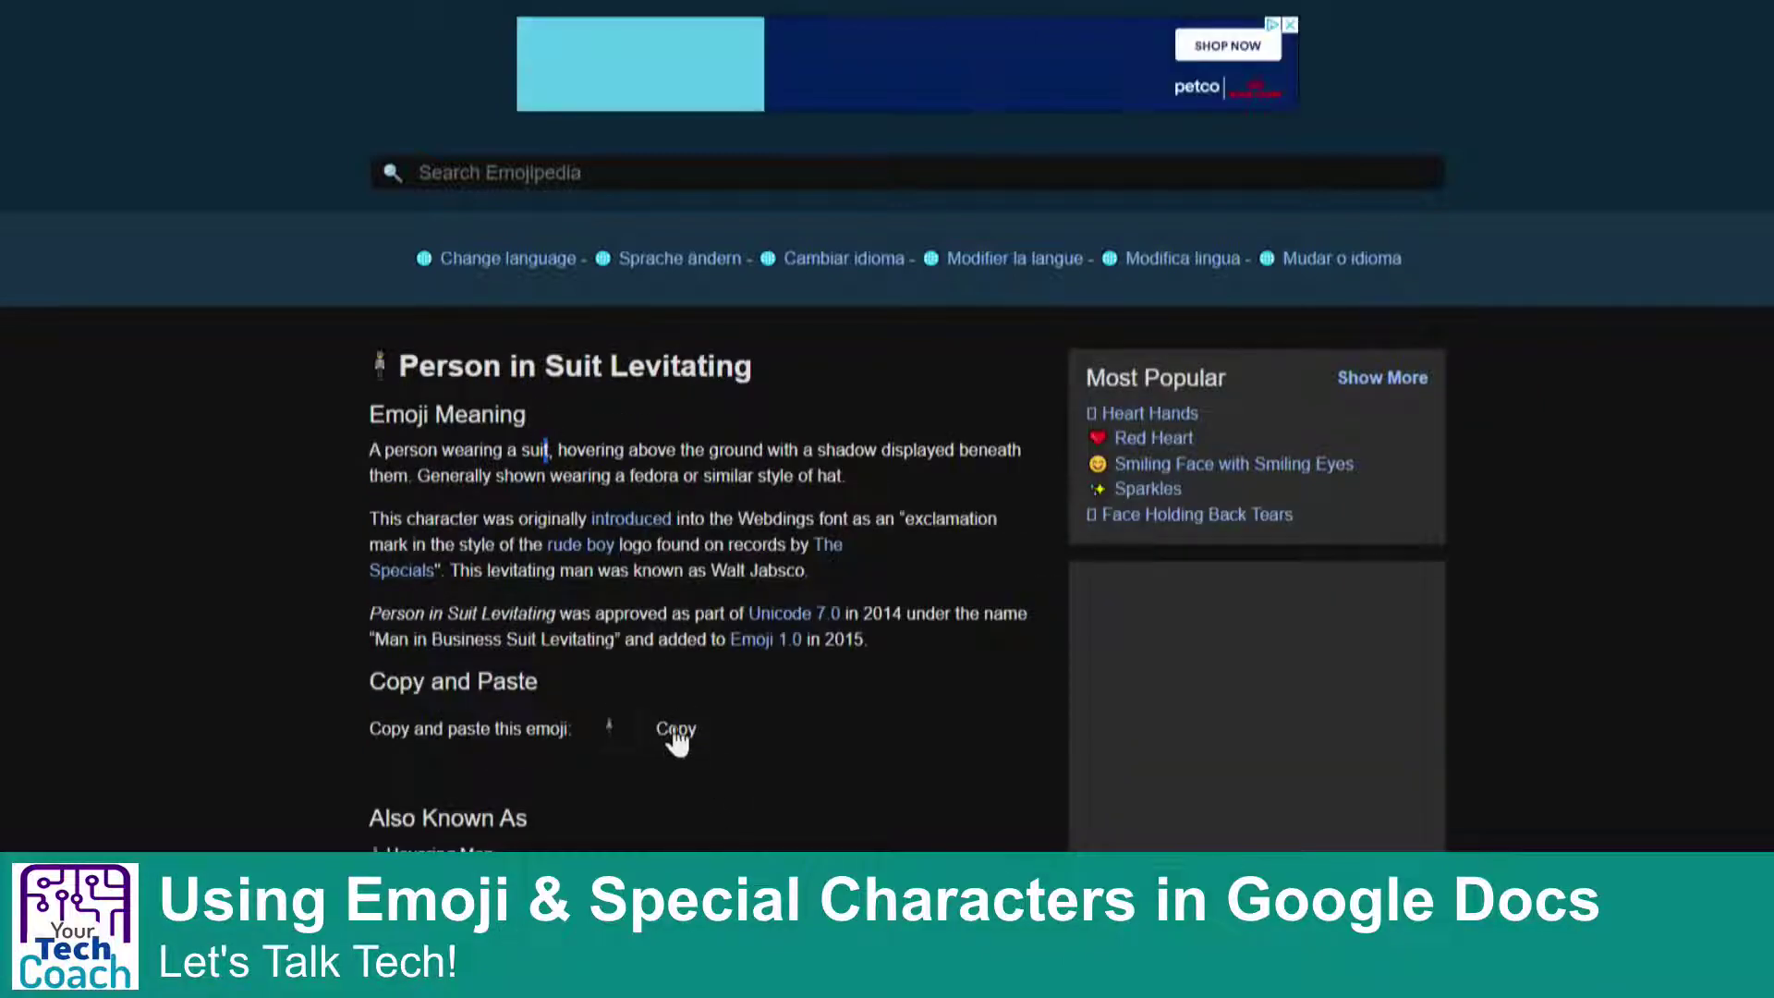
left_click(674, 734)
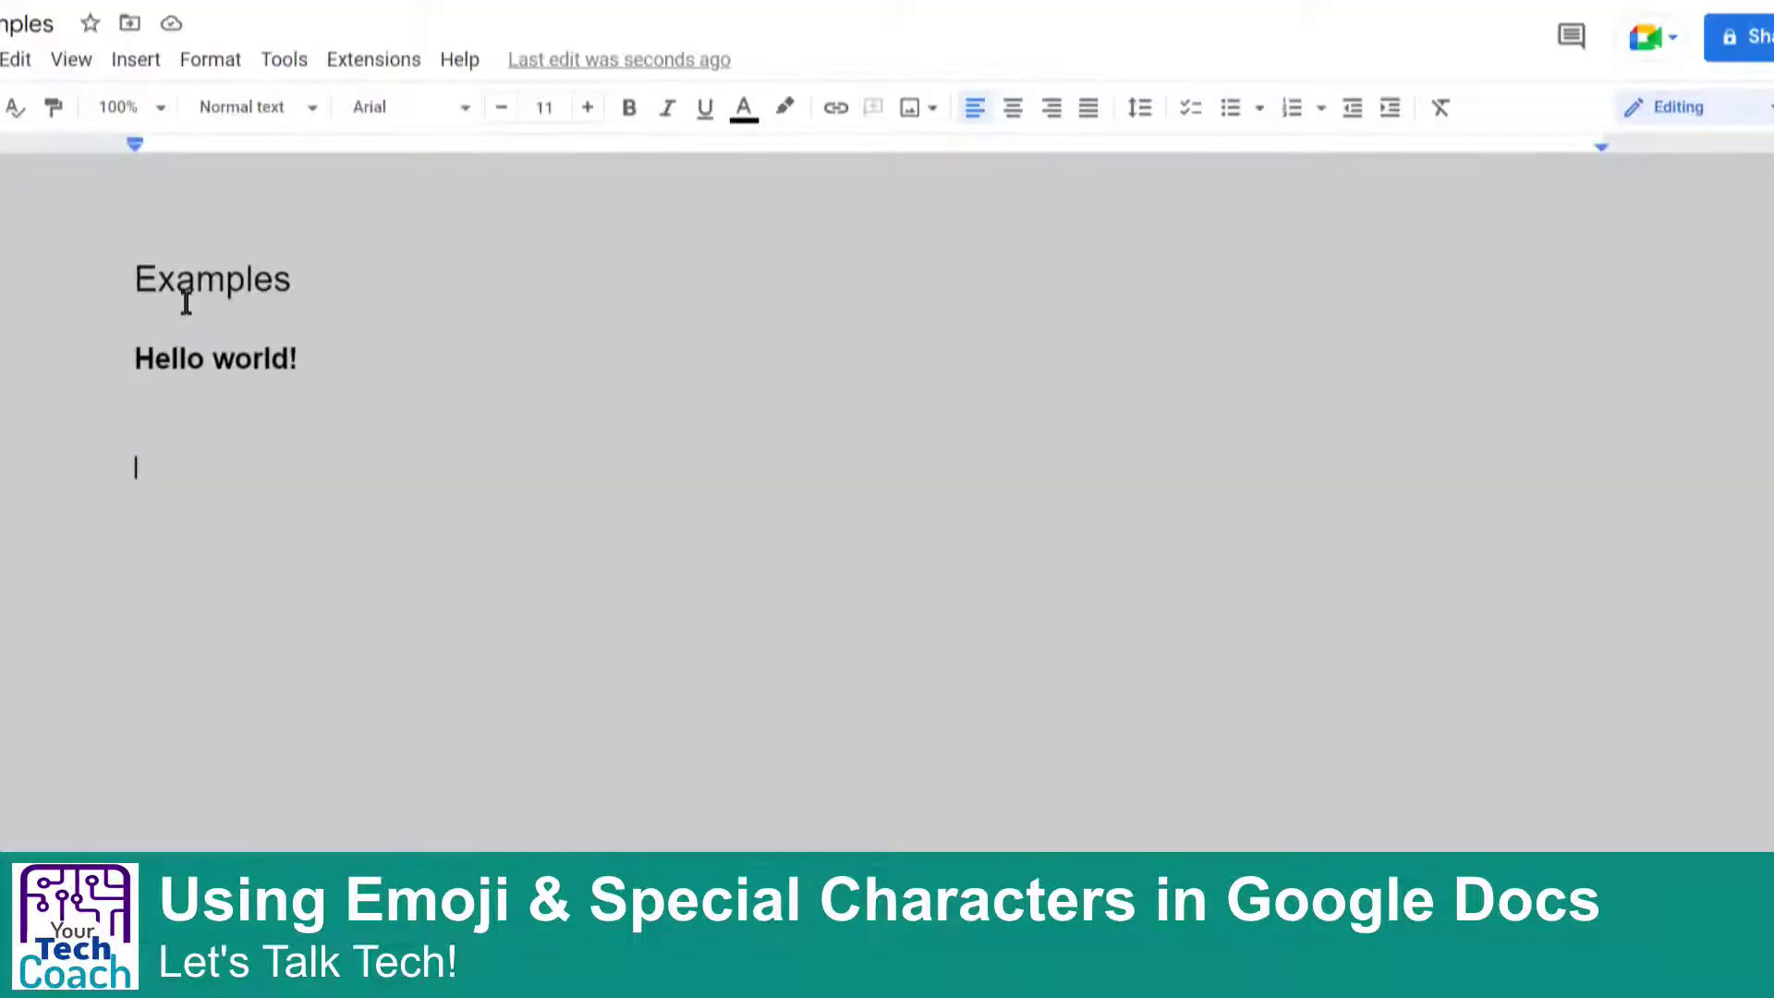
left_click(170, 424)
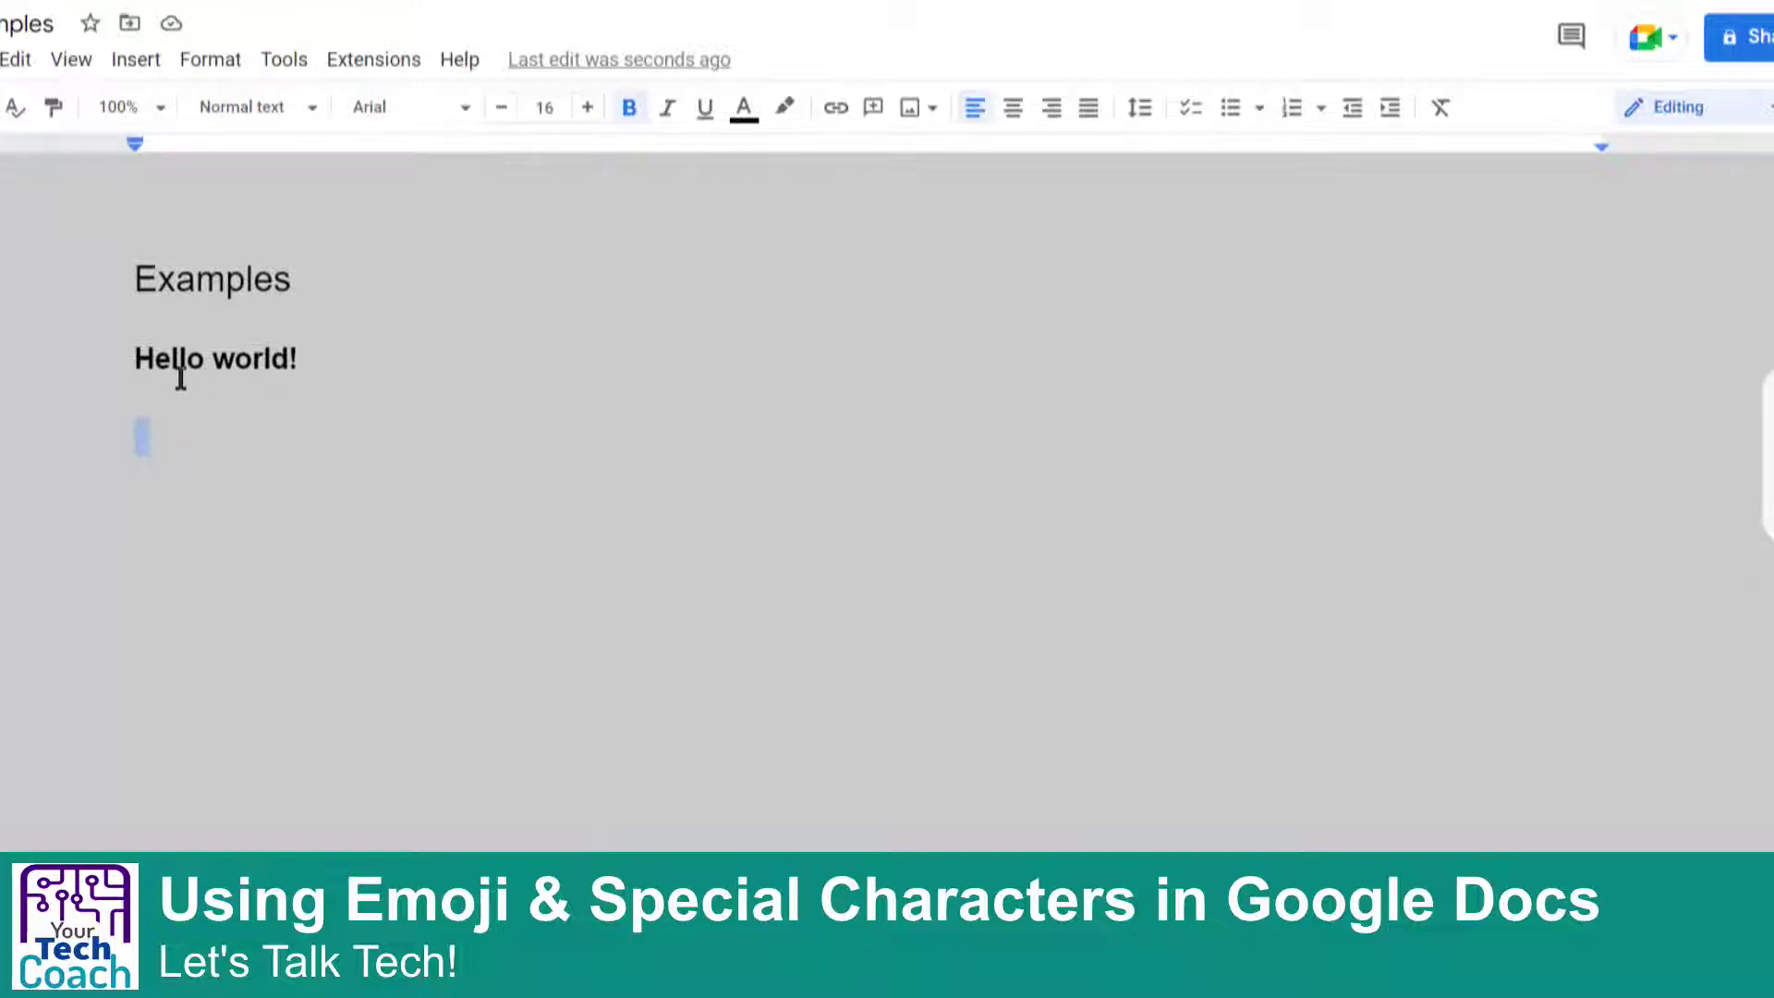
key("ctrl+v")
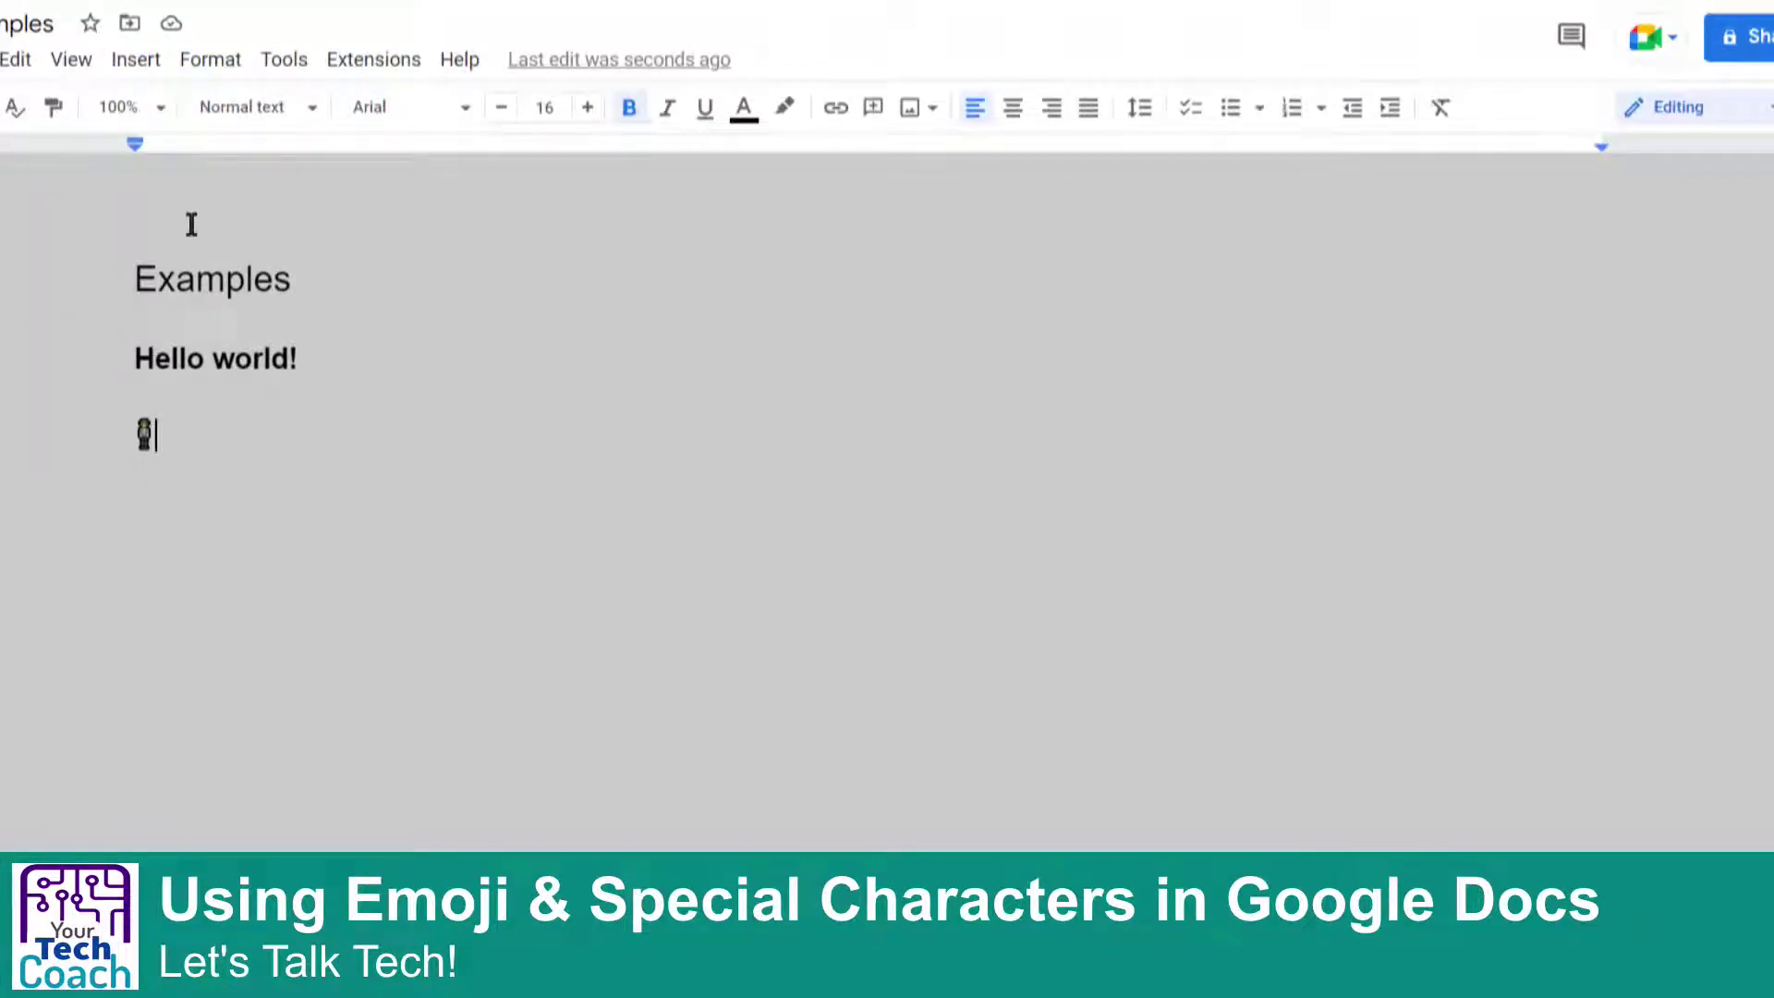
Add the line "Hi" below the pasted emoji and turn off bold for the new line under it.
key("Return")
type("Hi")
key("Return")
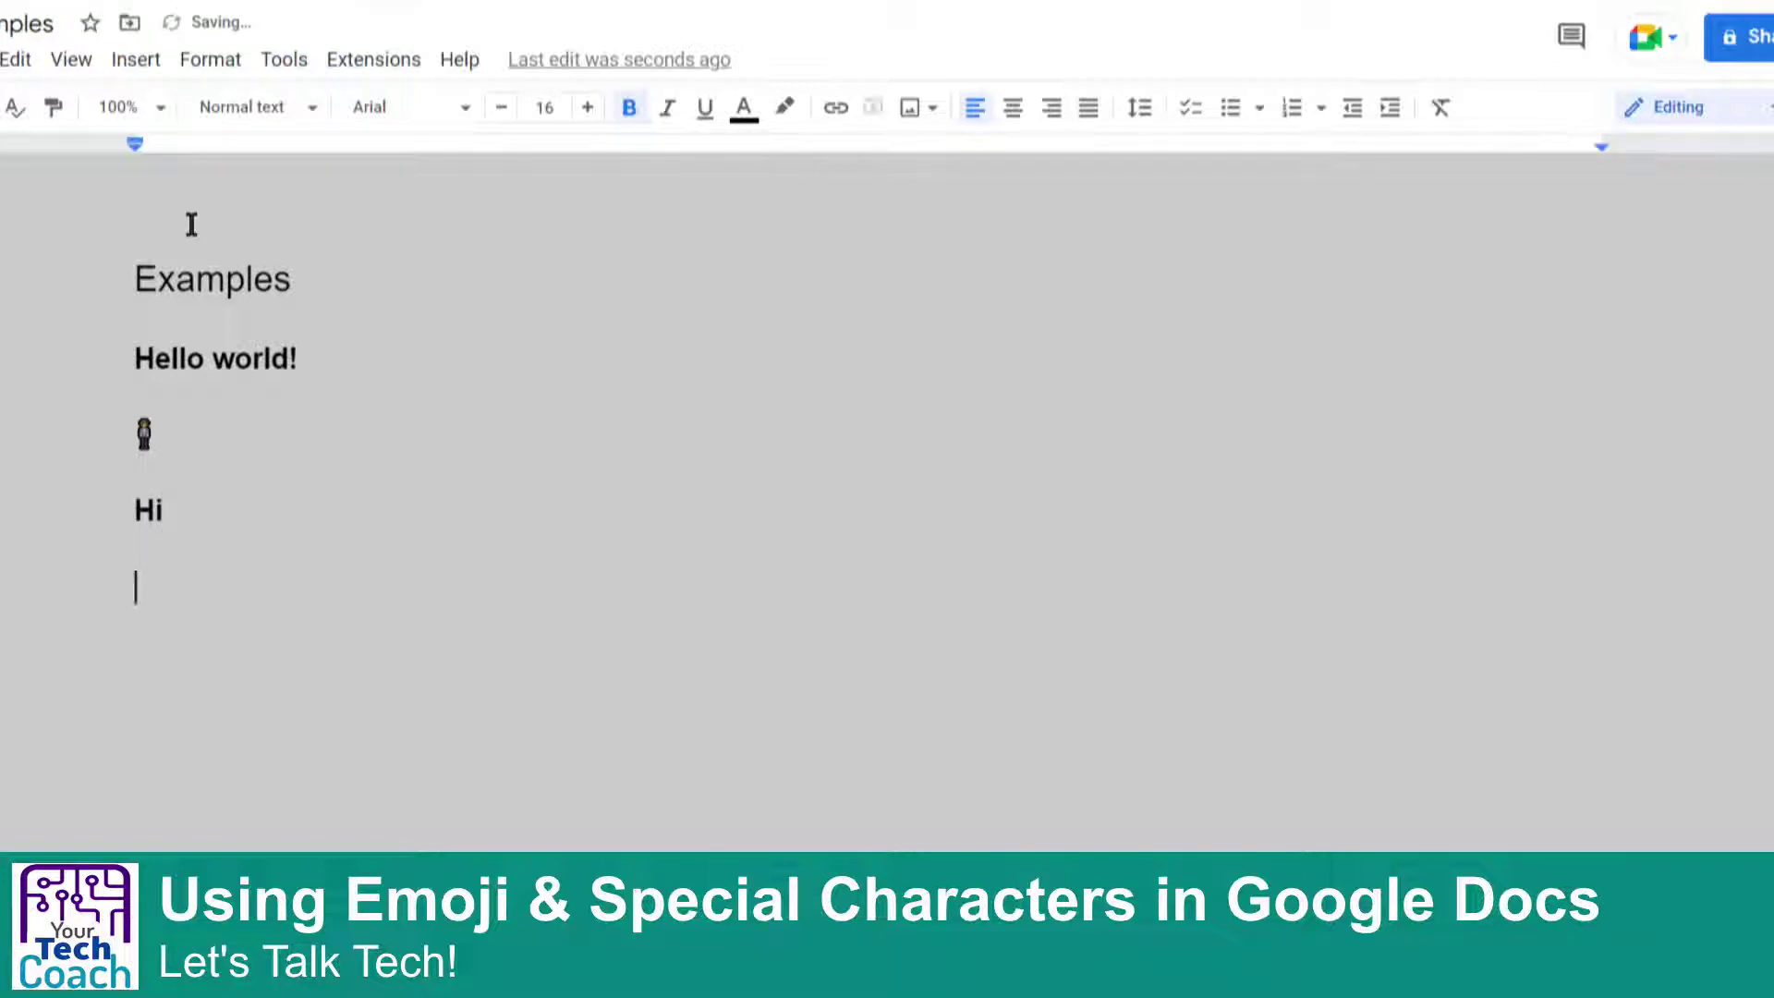
left_click(620, 119)
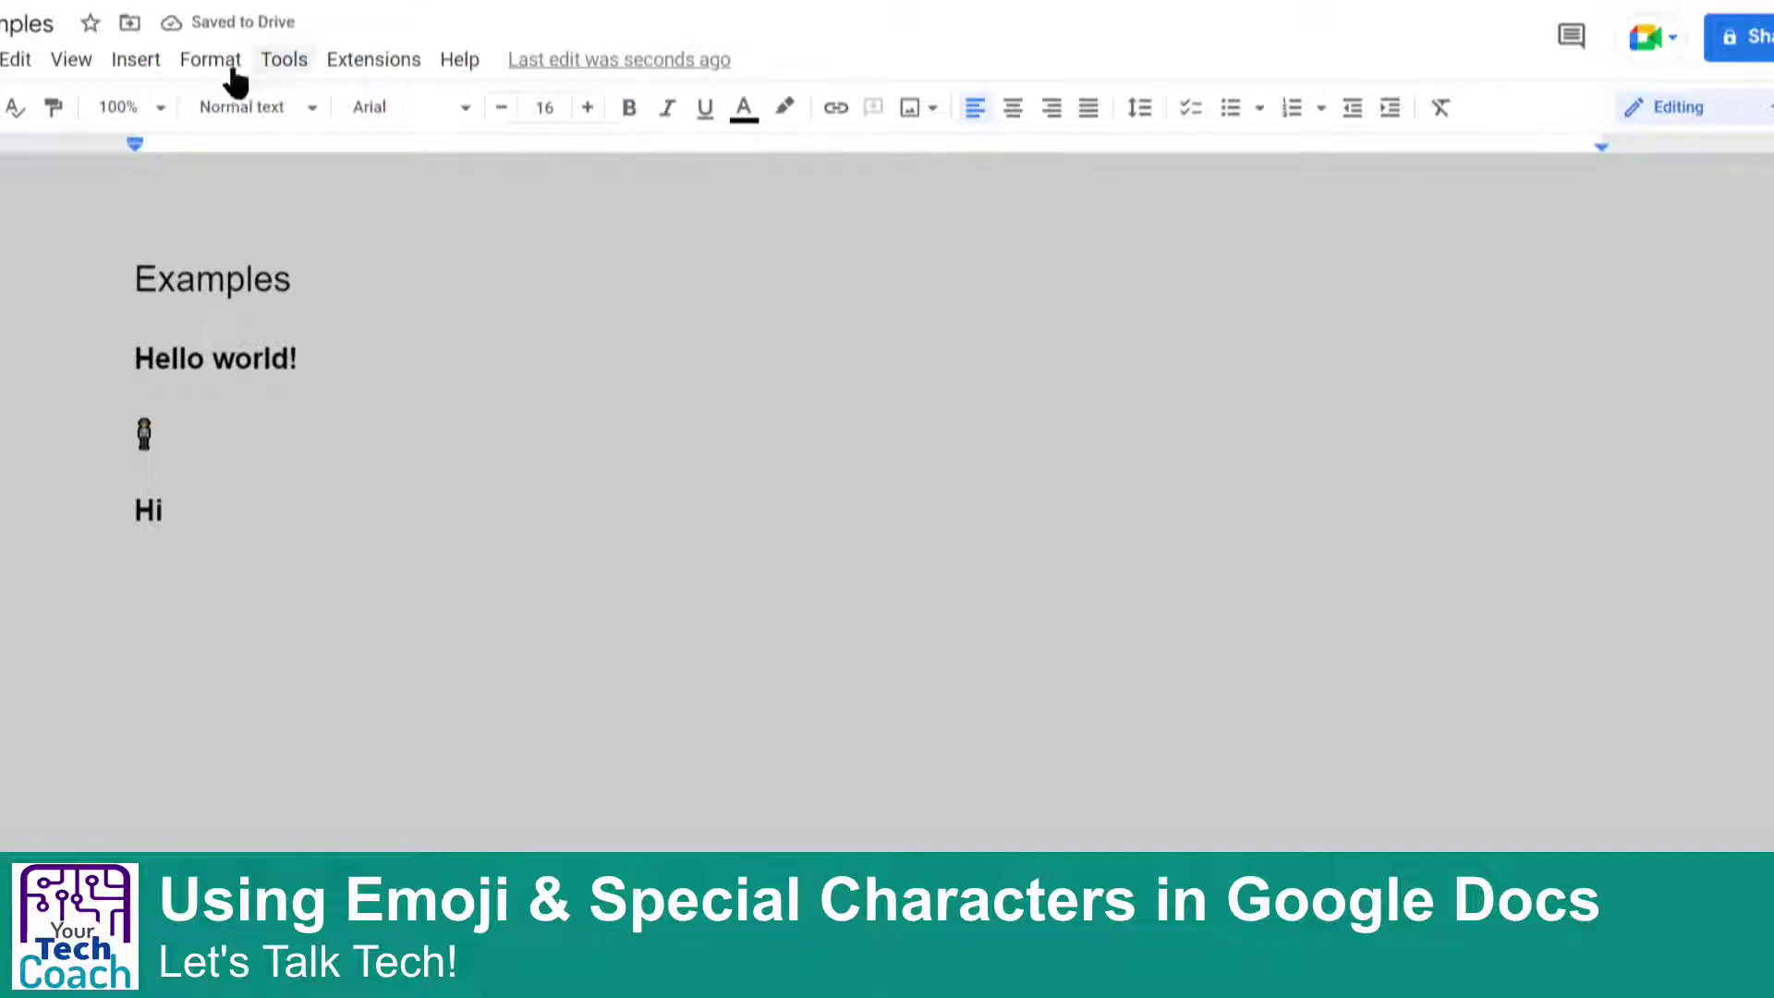
left_click(145, 70)
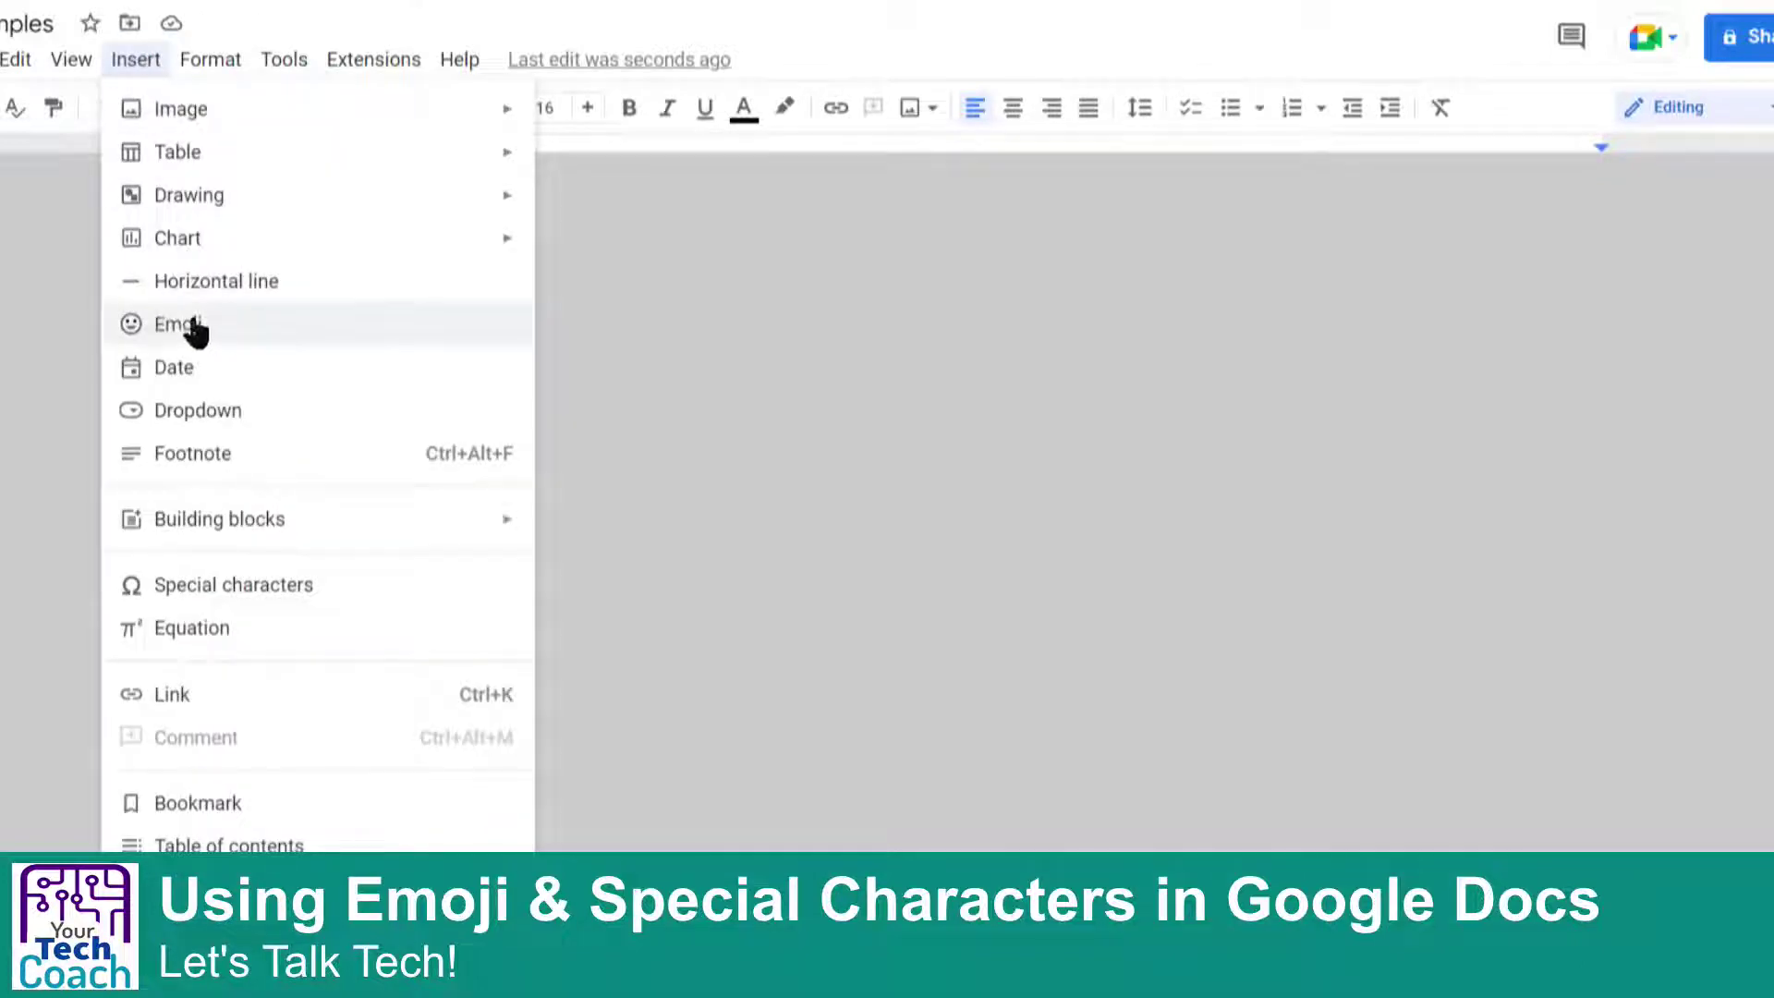
left_click(796, 225)
left_click(137, 588)
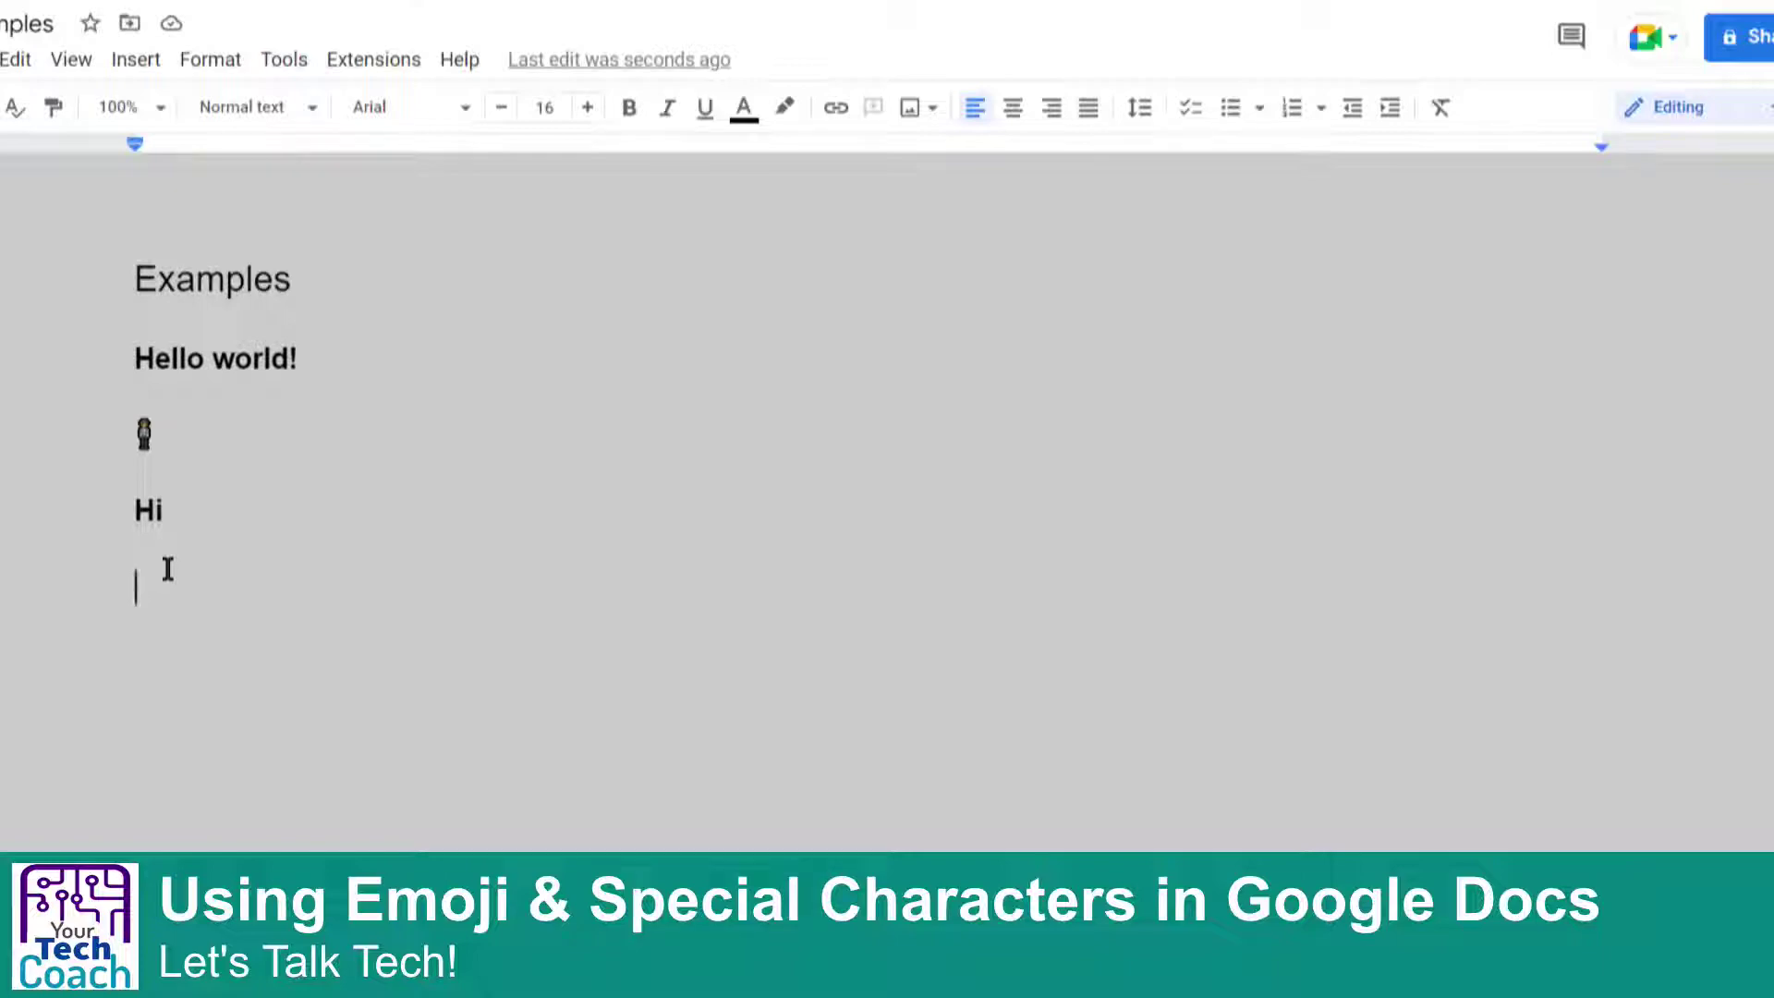
type("@")
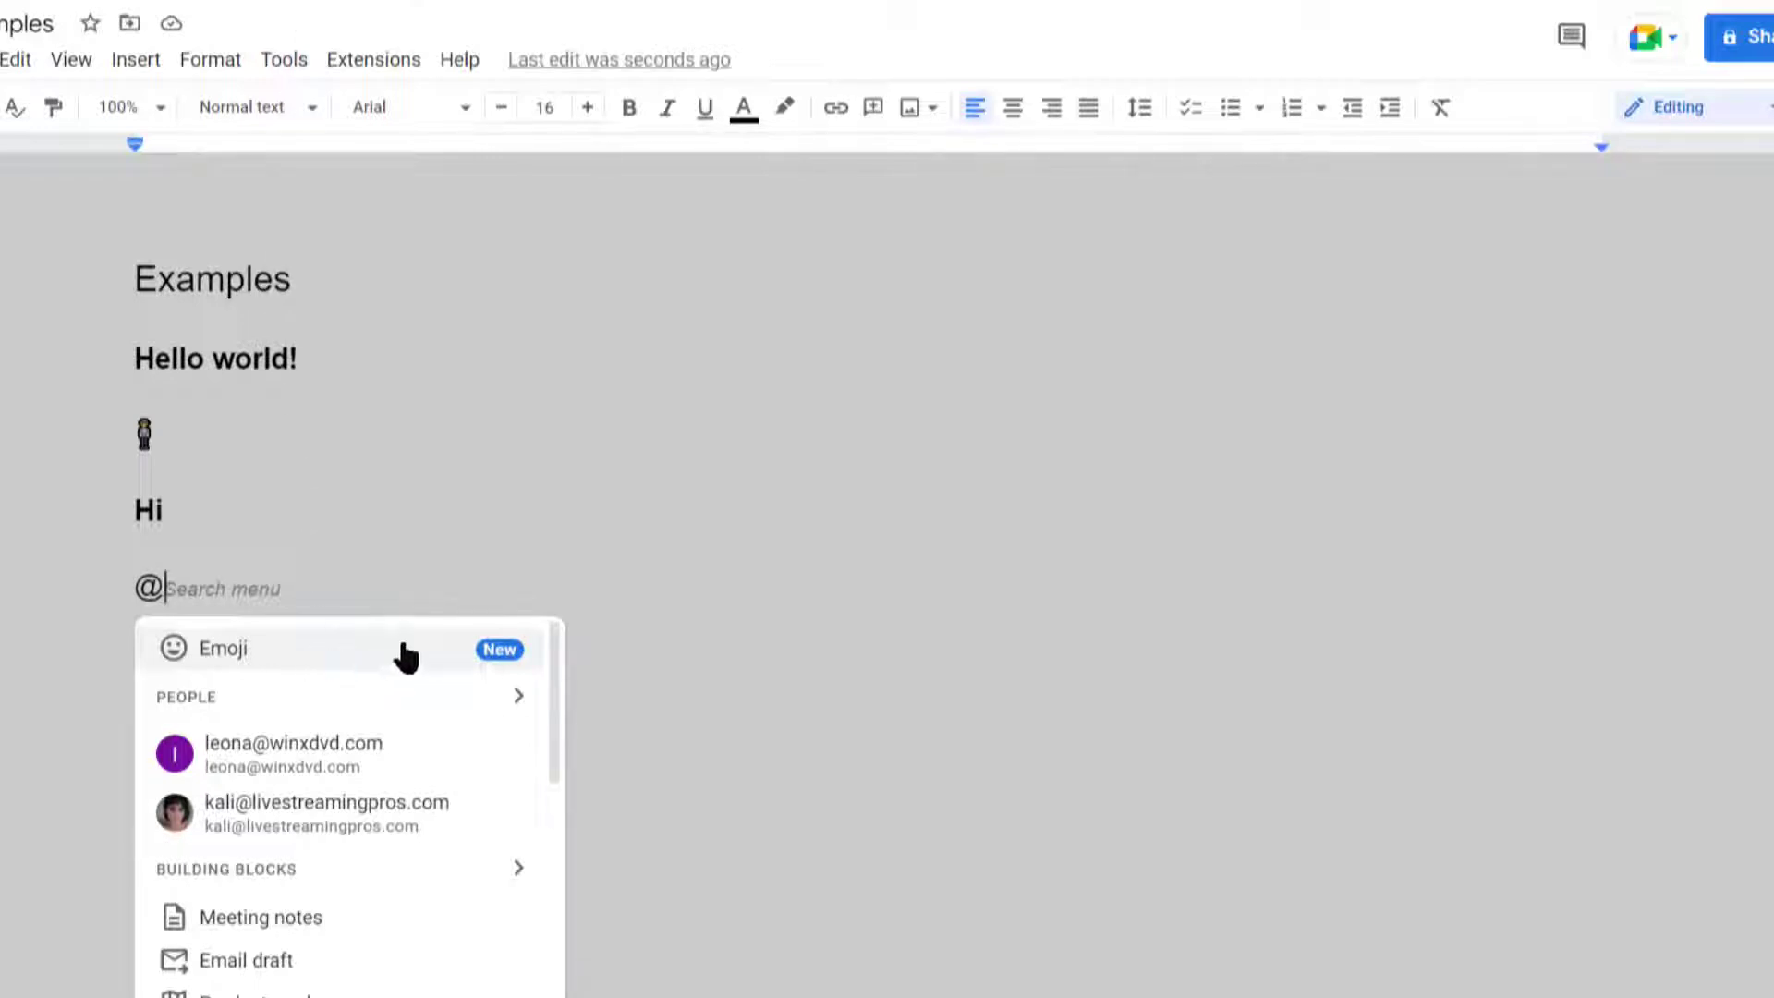
left_click(463, 658)
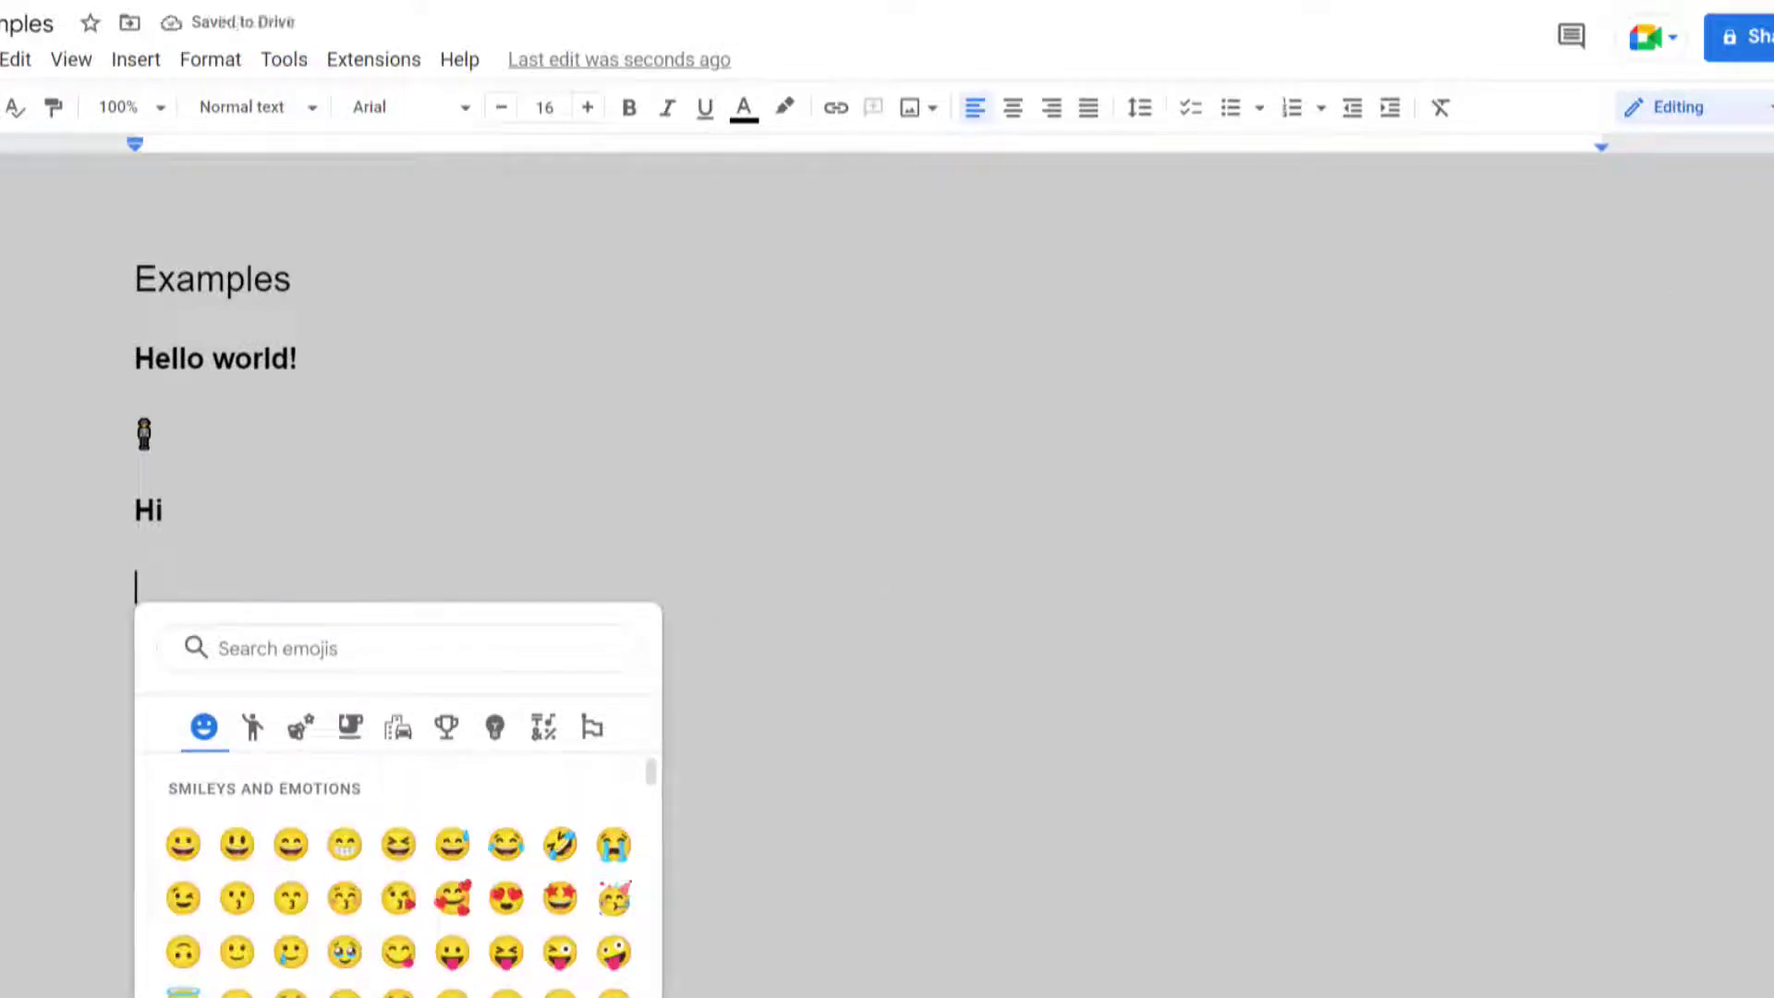
scroll(869, 572, "down", 1)
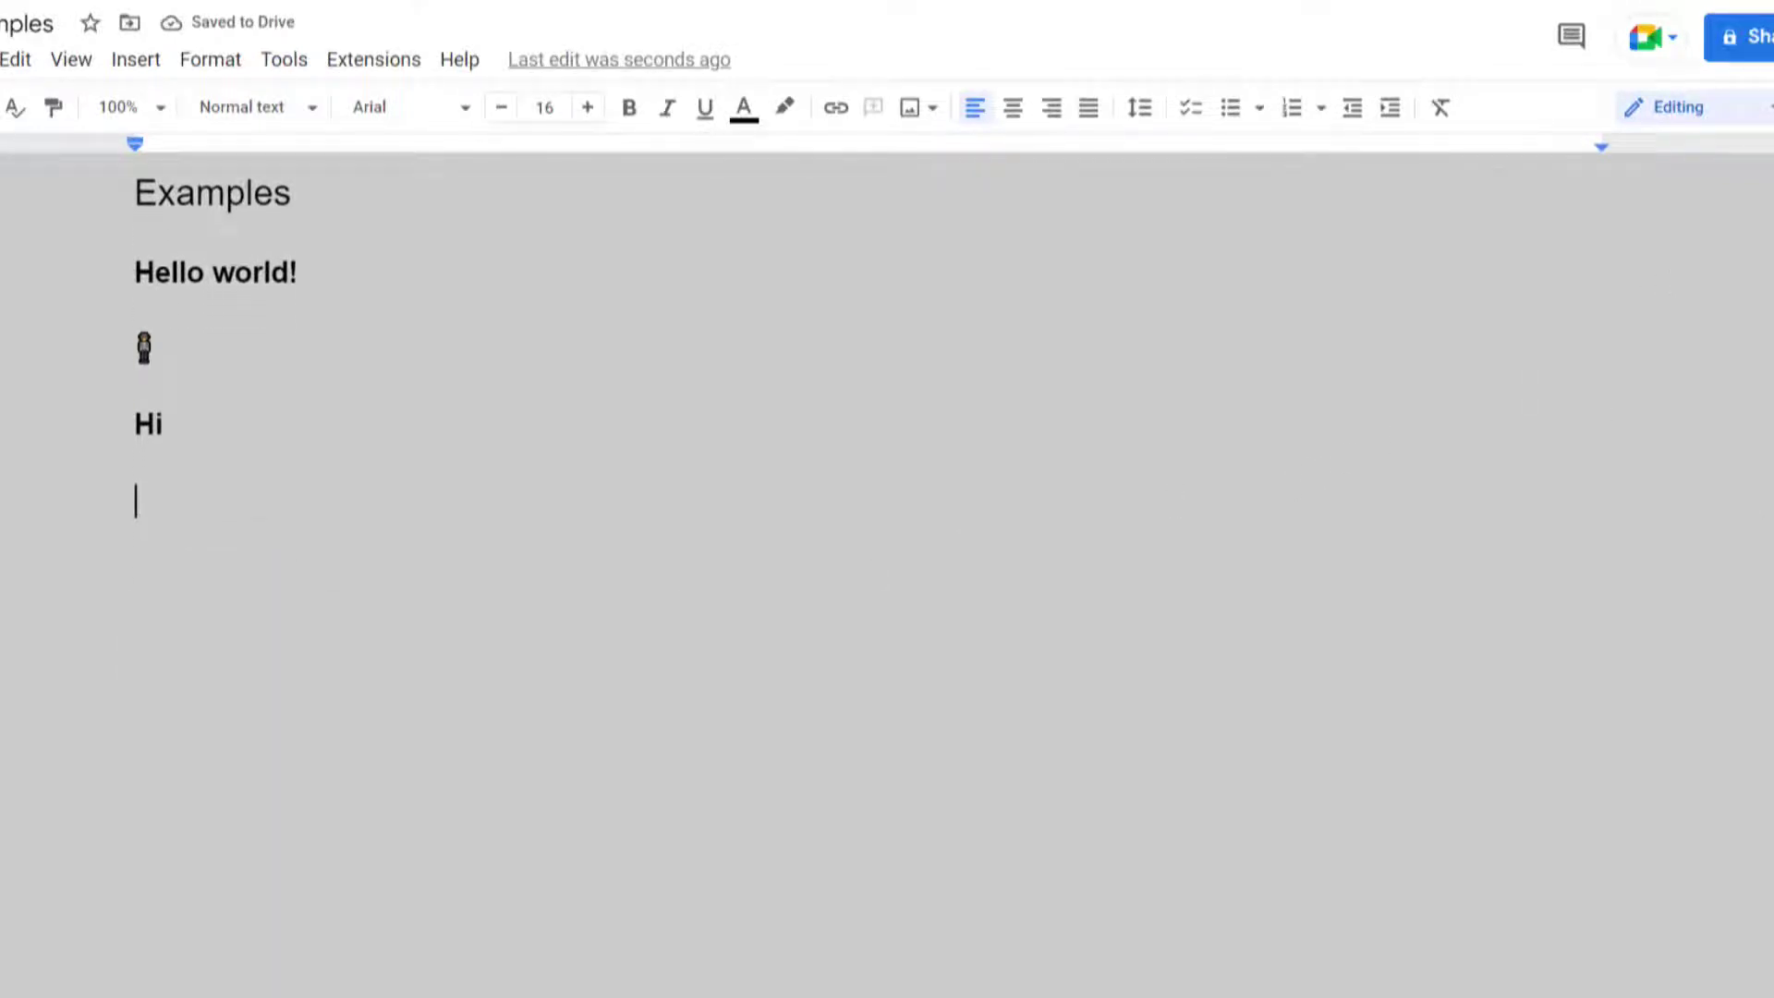
double_click(162, 496)
left_click(159, 503)
type("@")
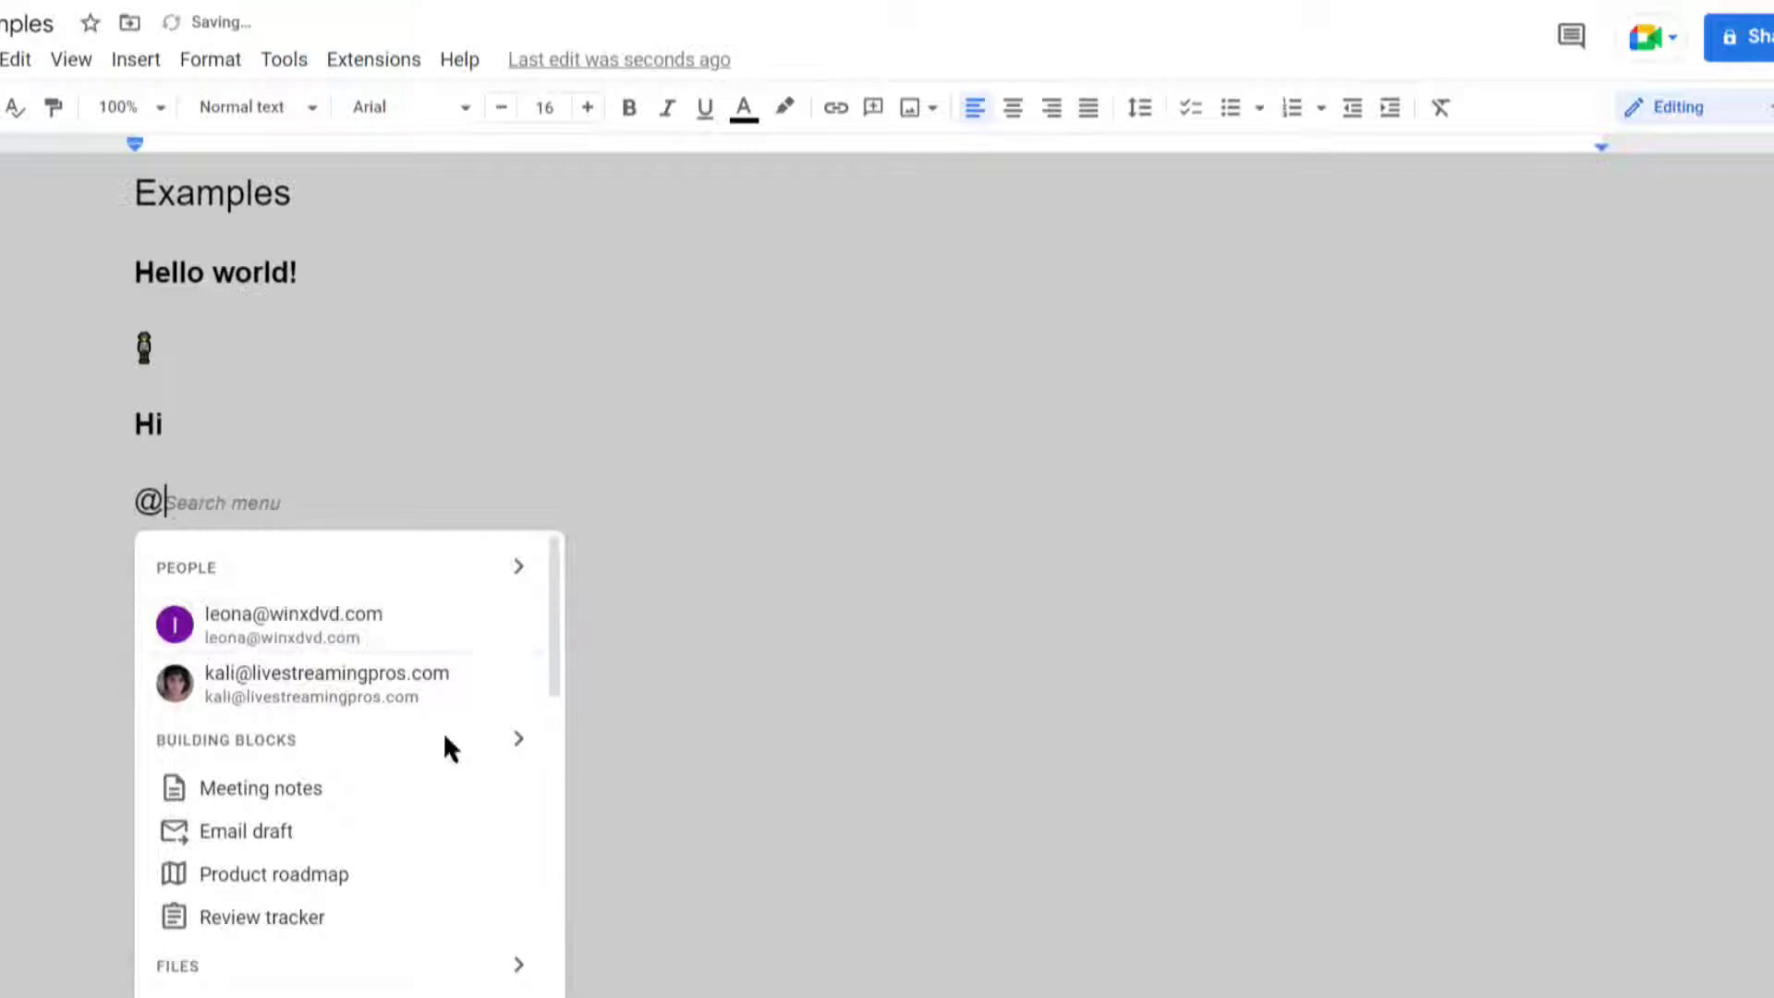
double_click(1636, 283)
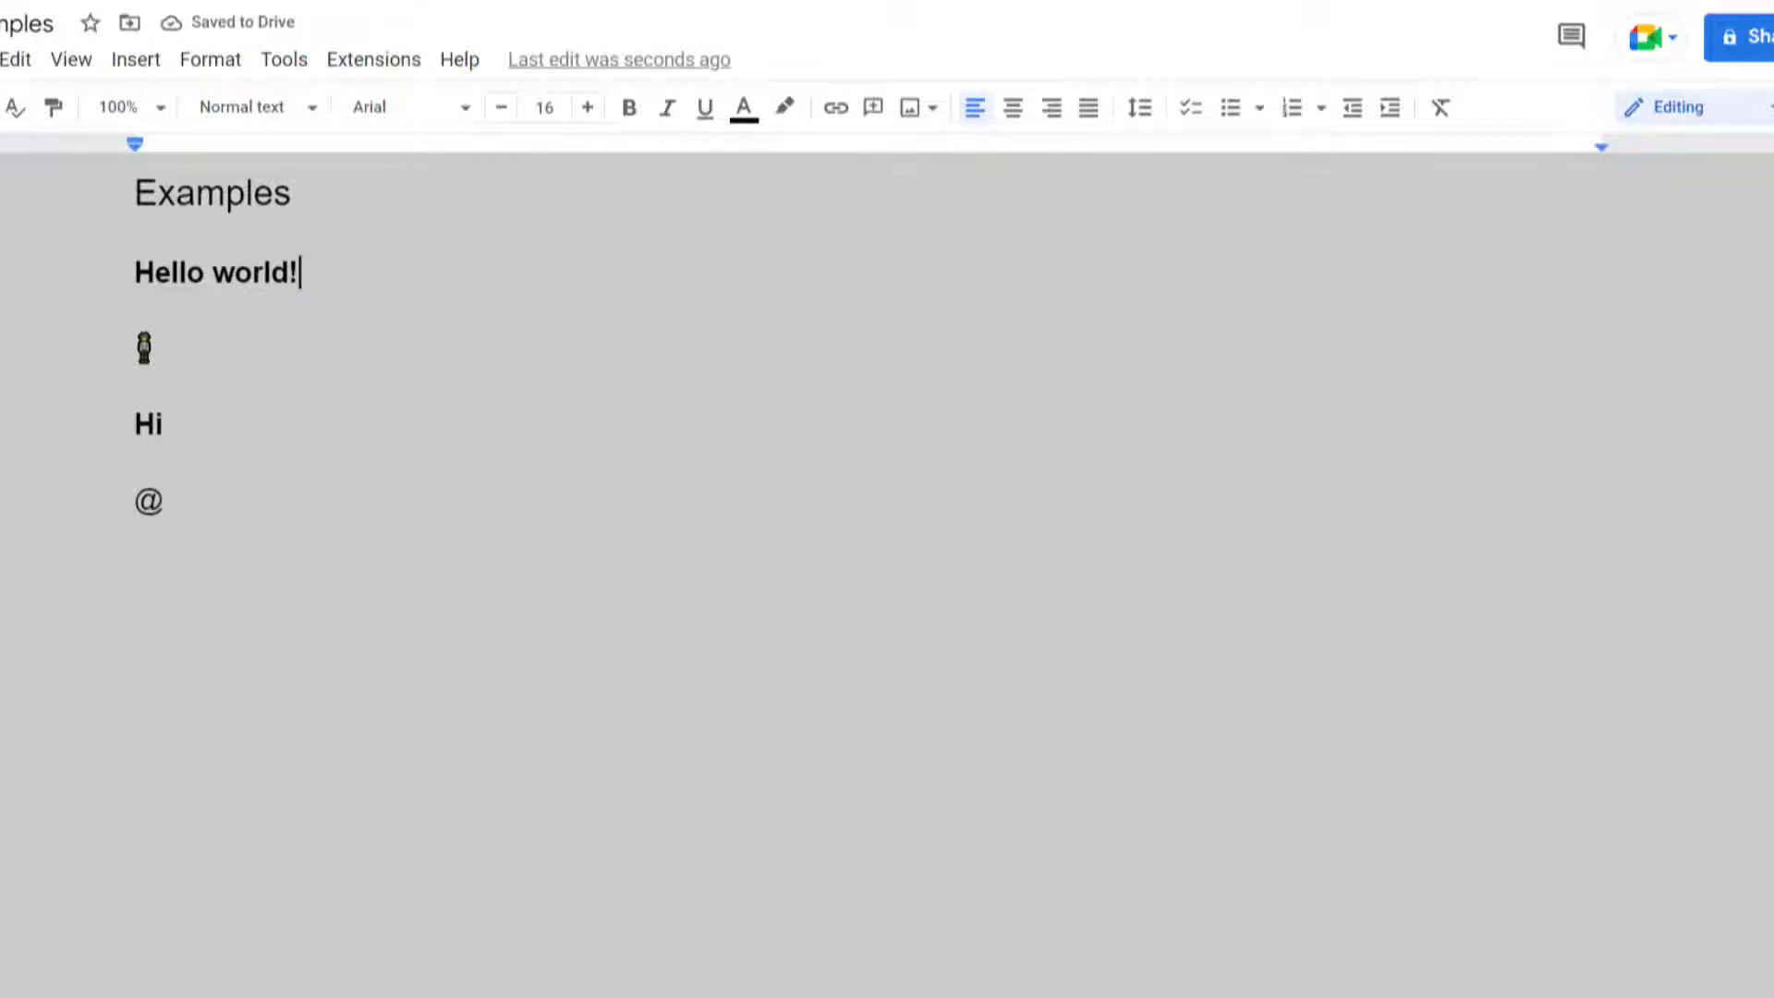
left_click(160, 500)
key("BackSpace")
Try to insert the piñata emoji by searching for "Party" on the line below "Hi", and delete the inserted character.
type("@")
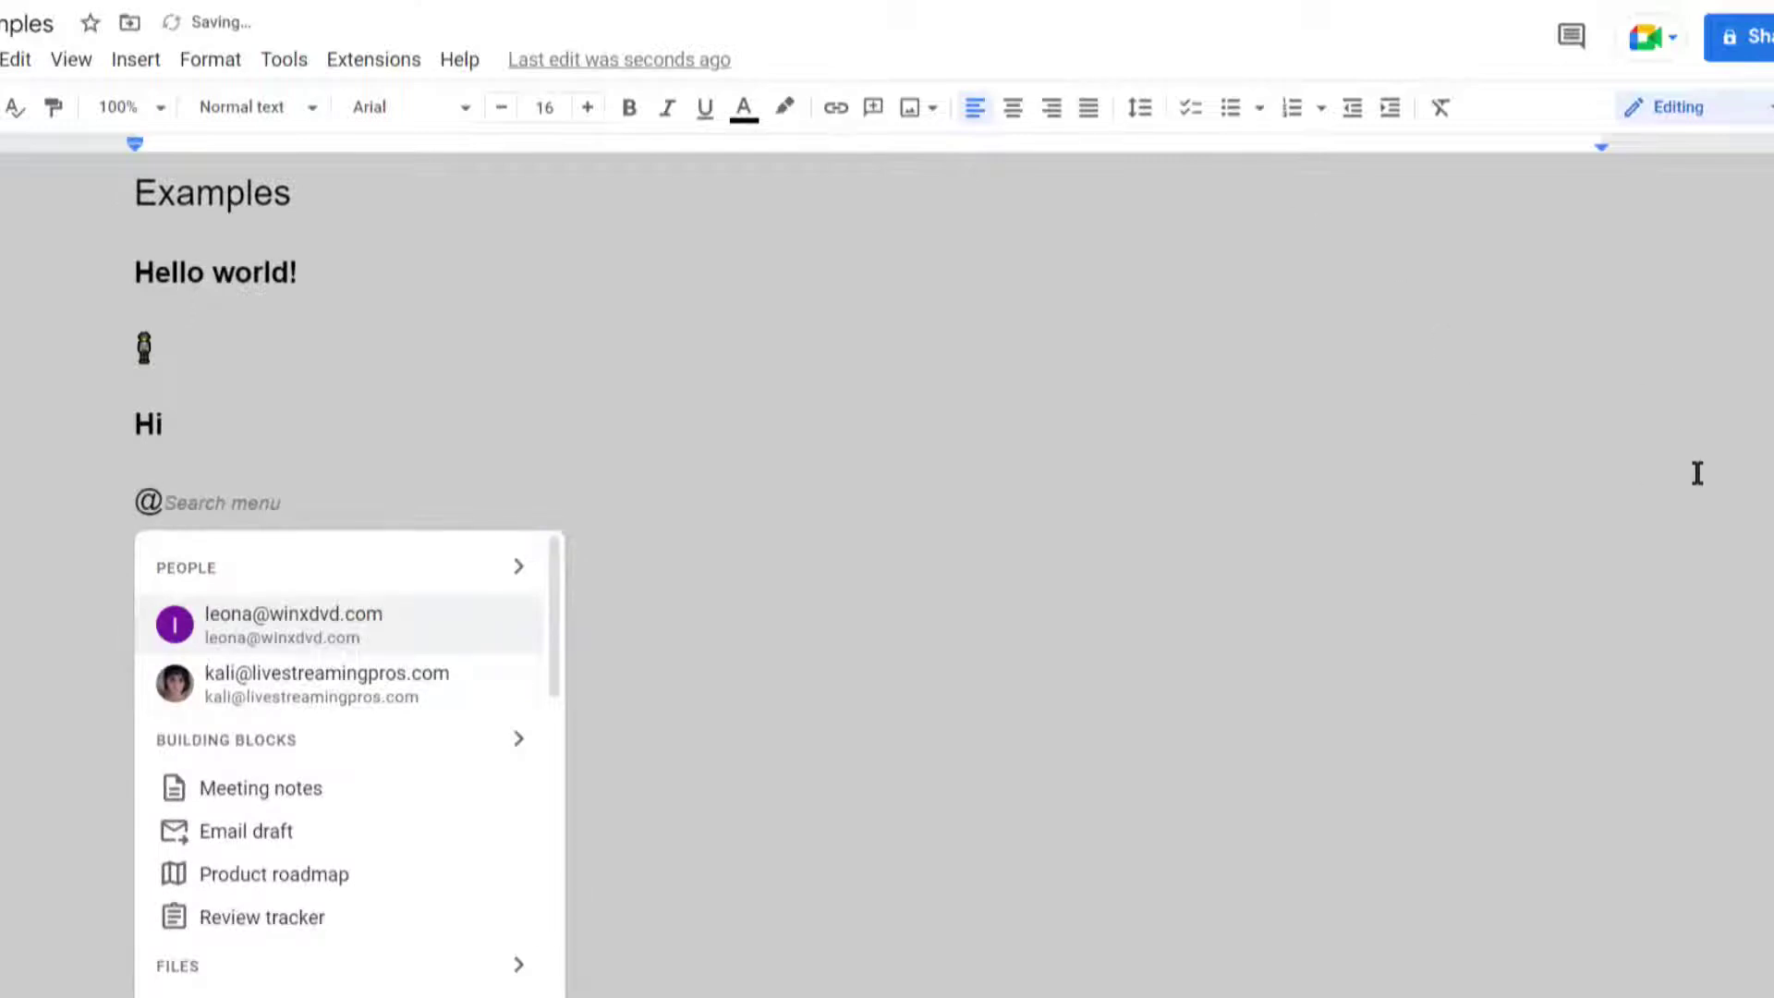
left_click_drag(557, 666, 556, 859)
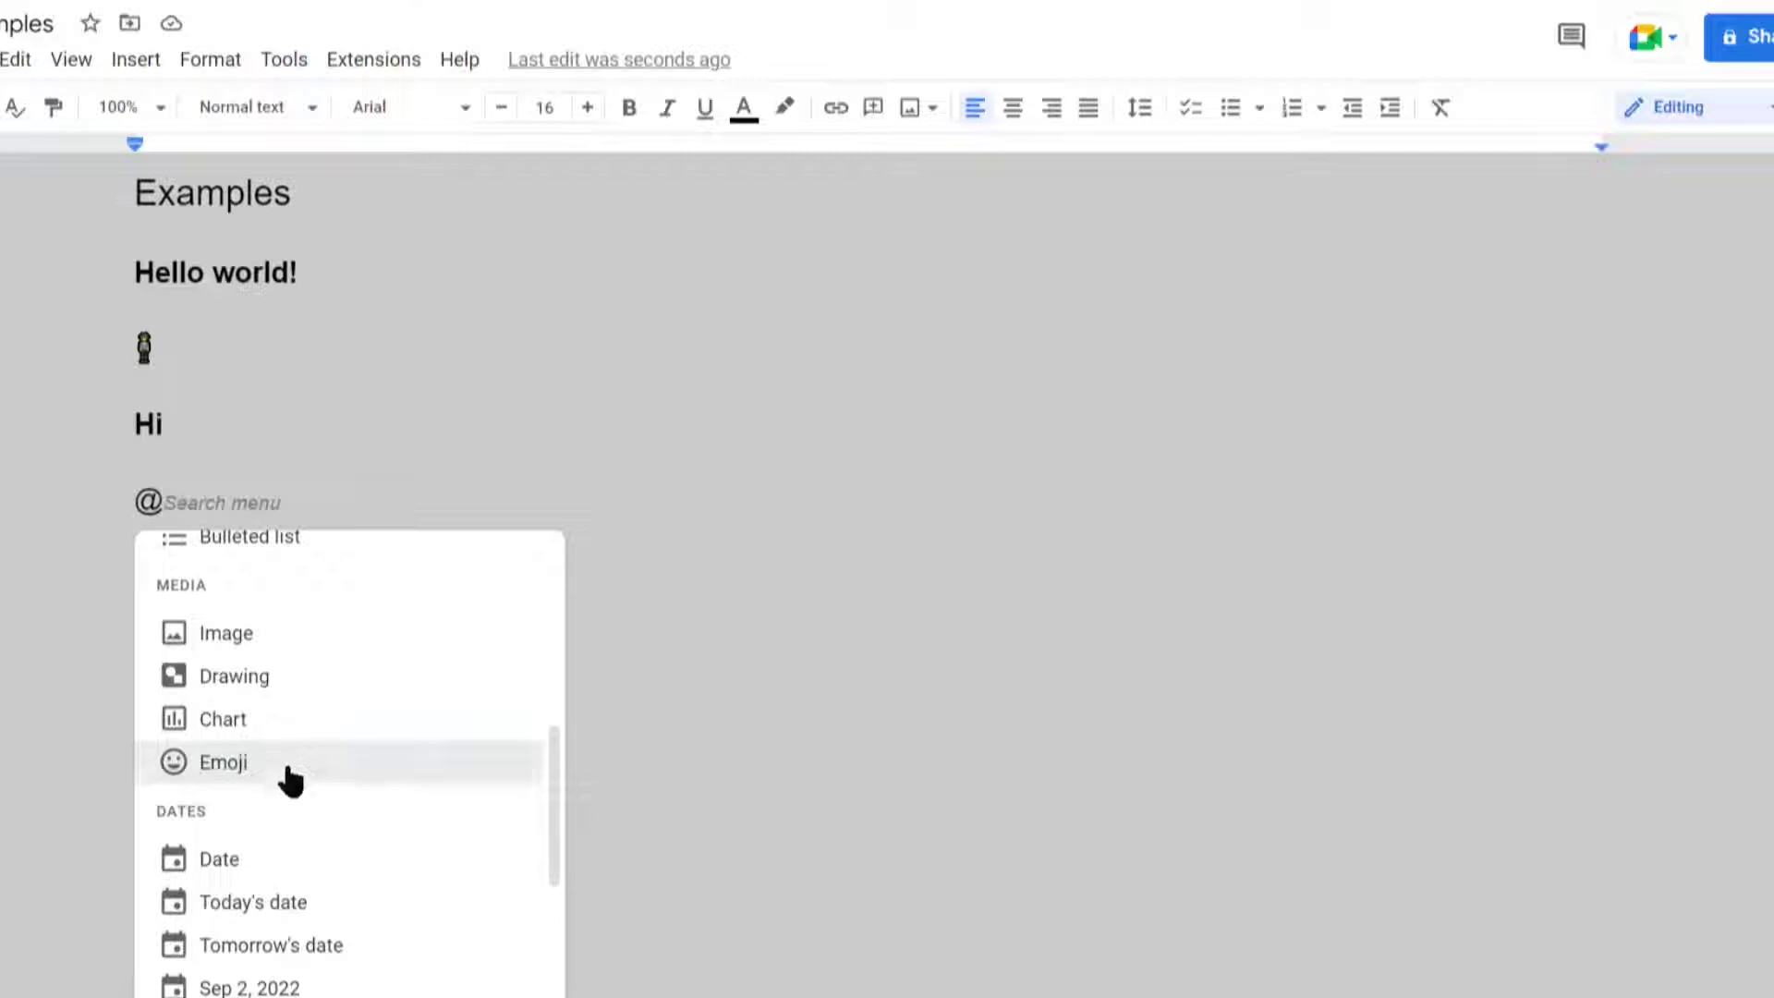
left_click(289, 772)
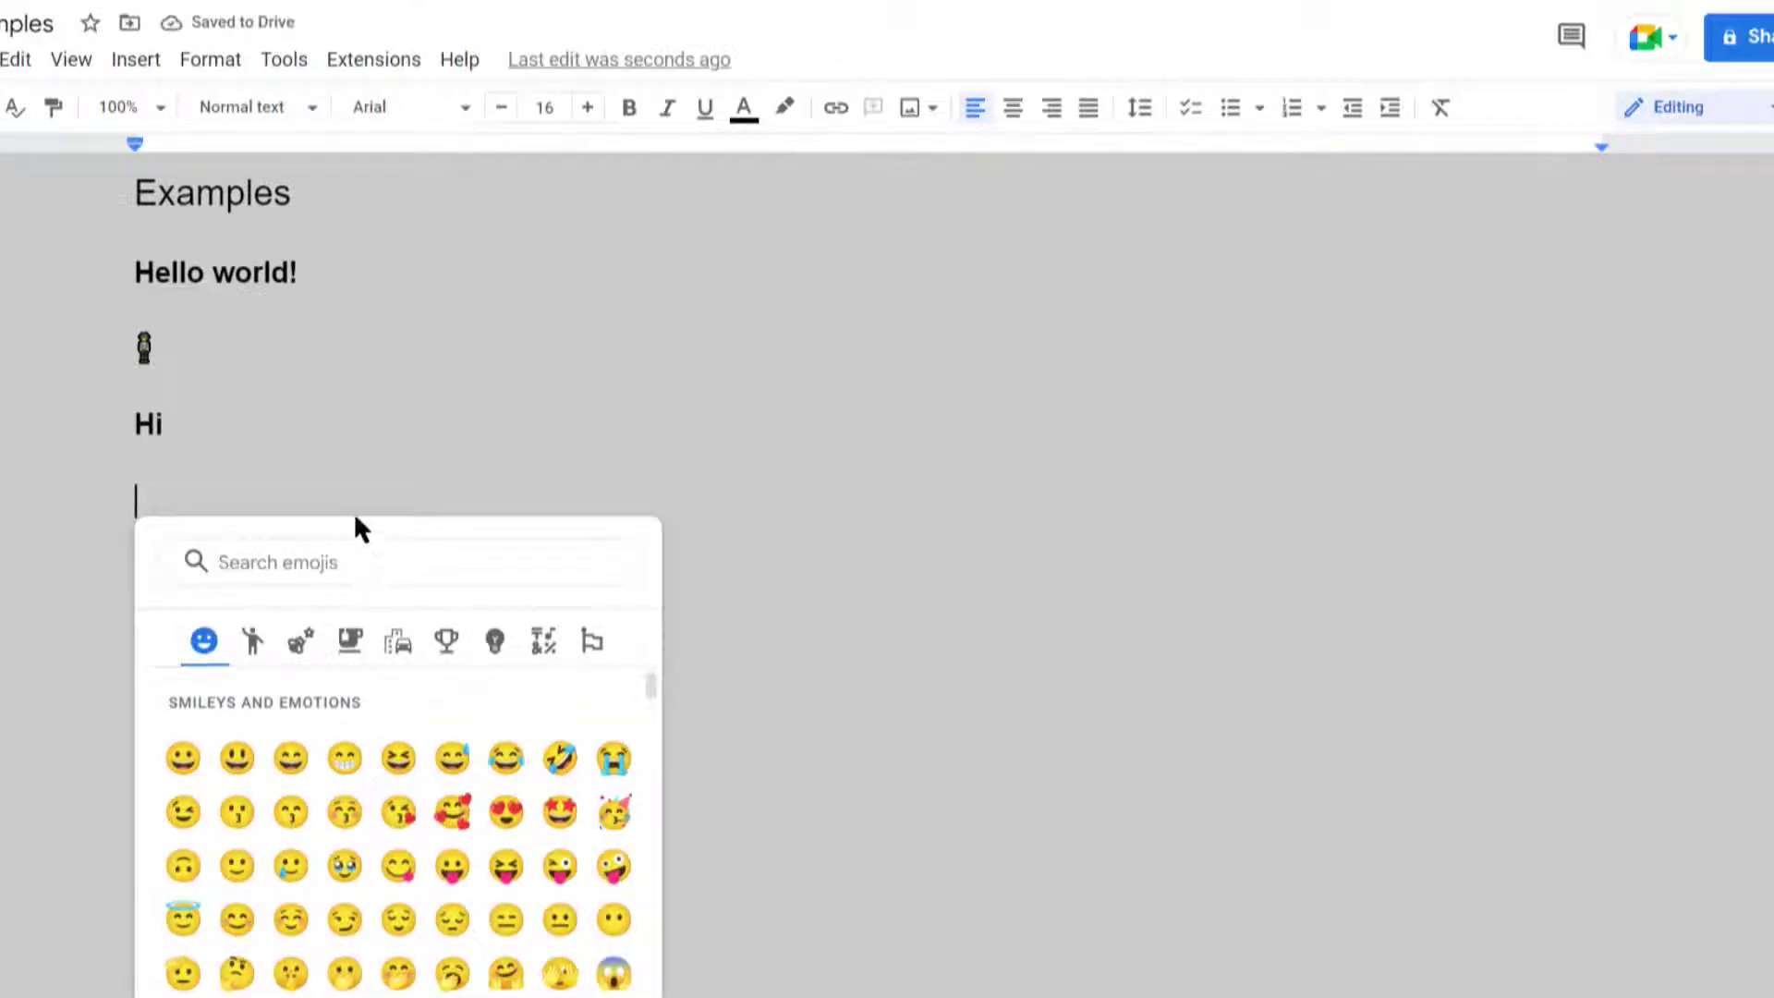
type("Party")
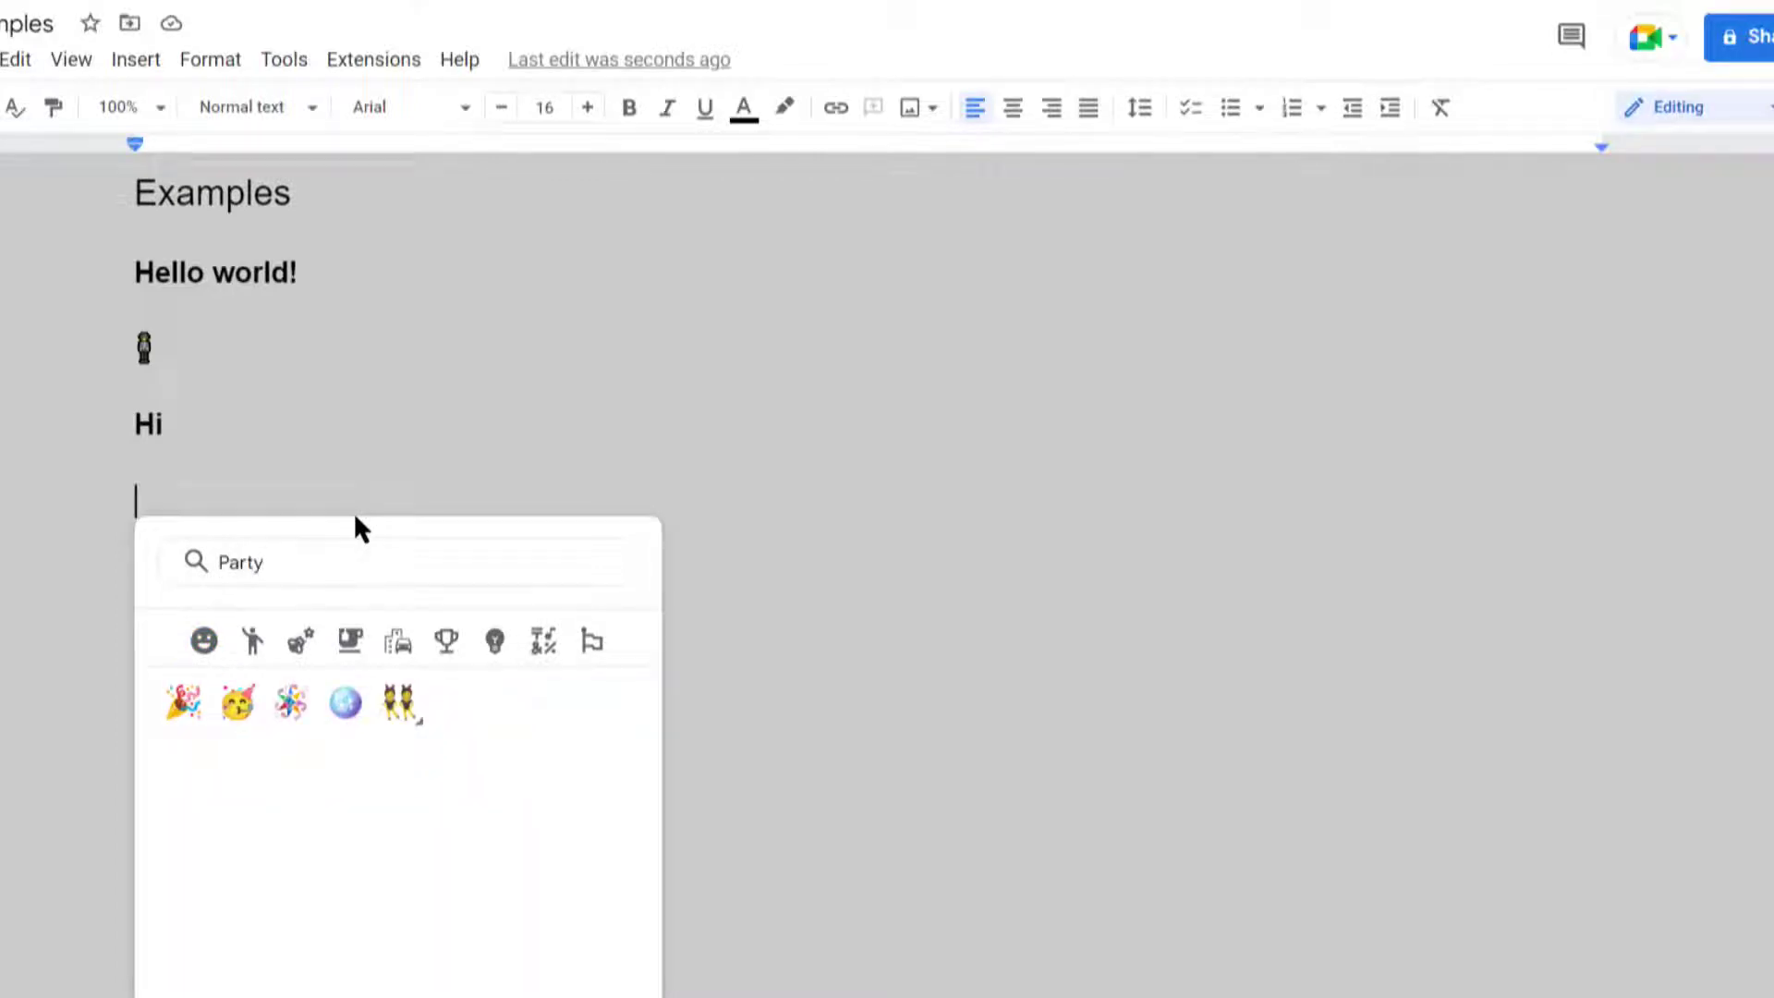
left_click(280, 711)
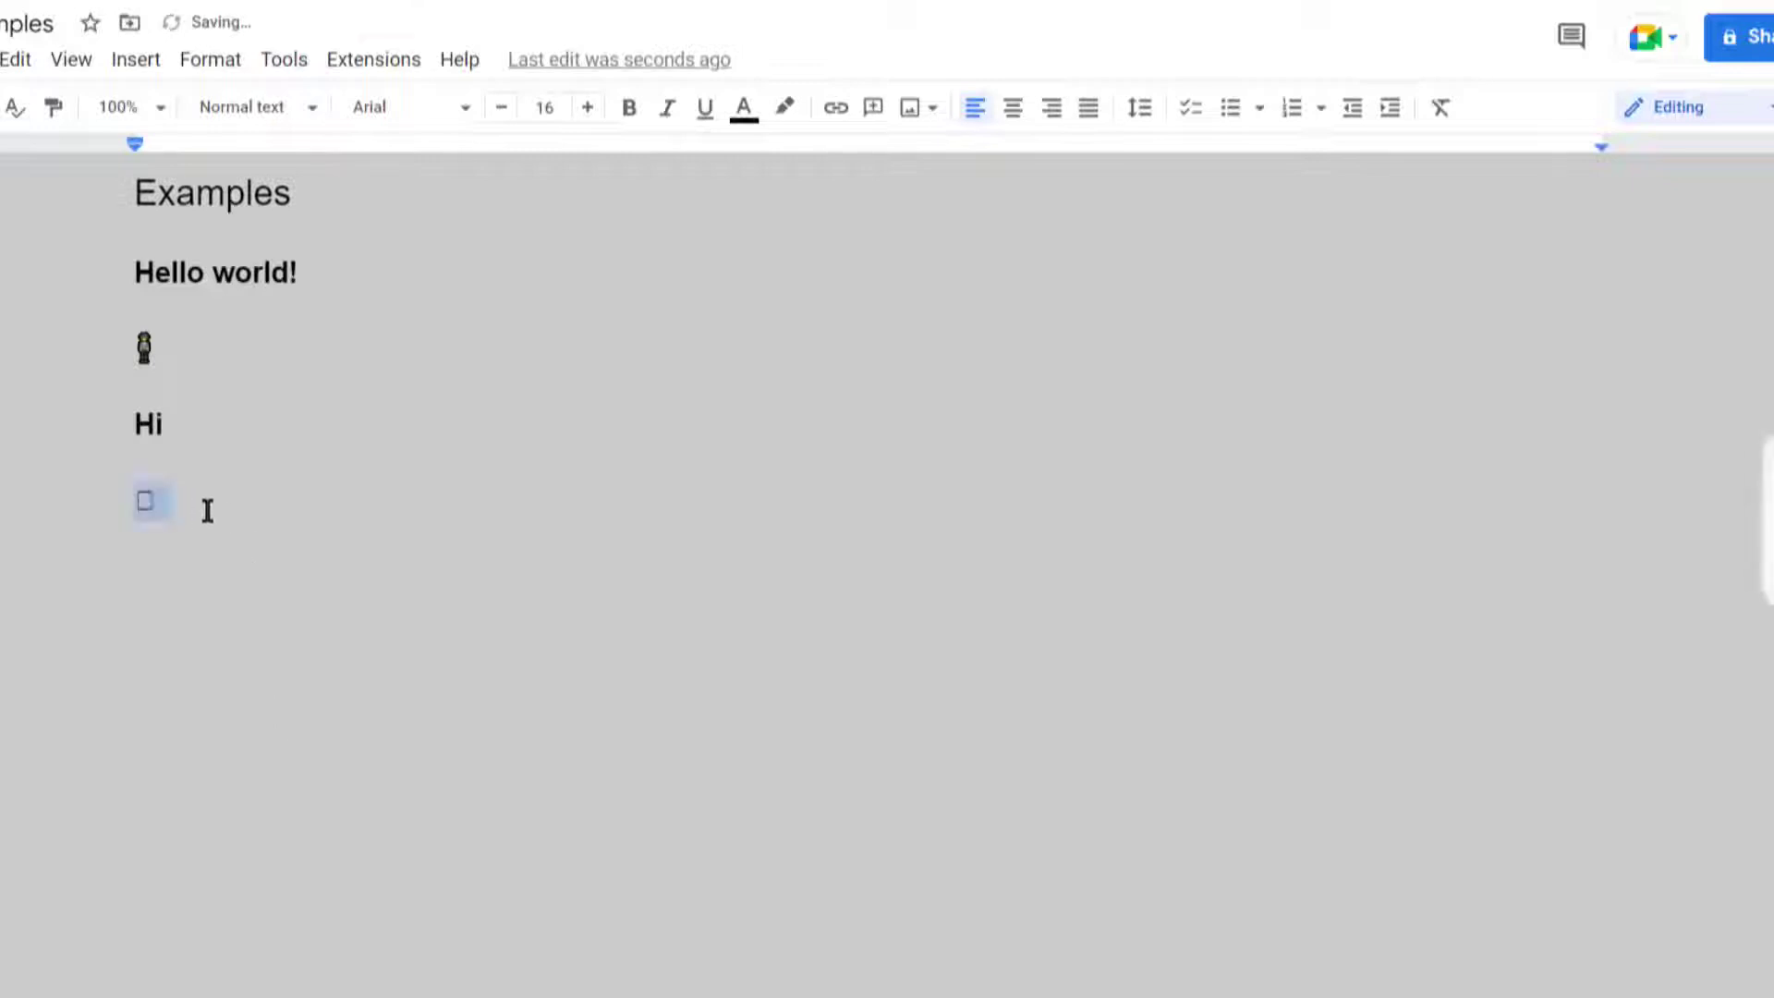
key("BackSpace")
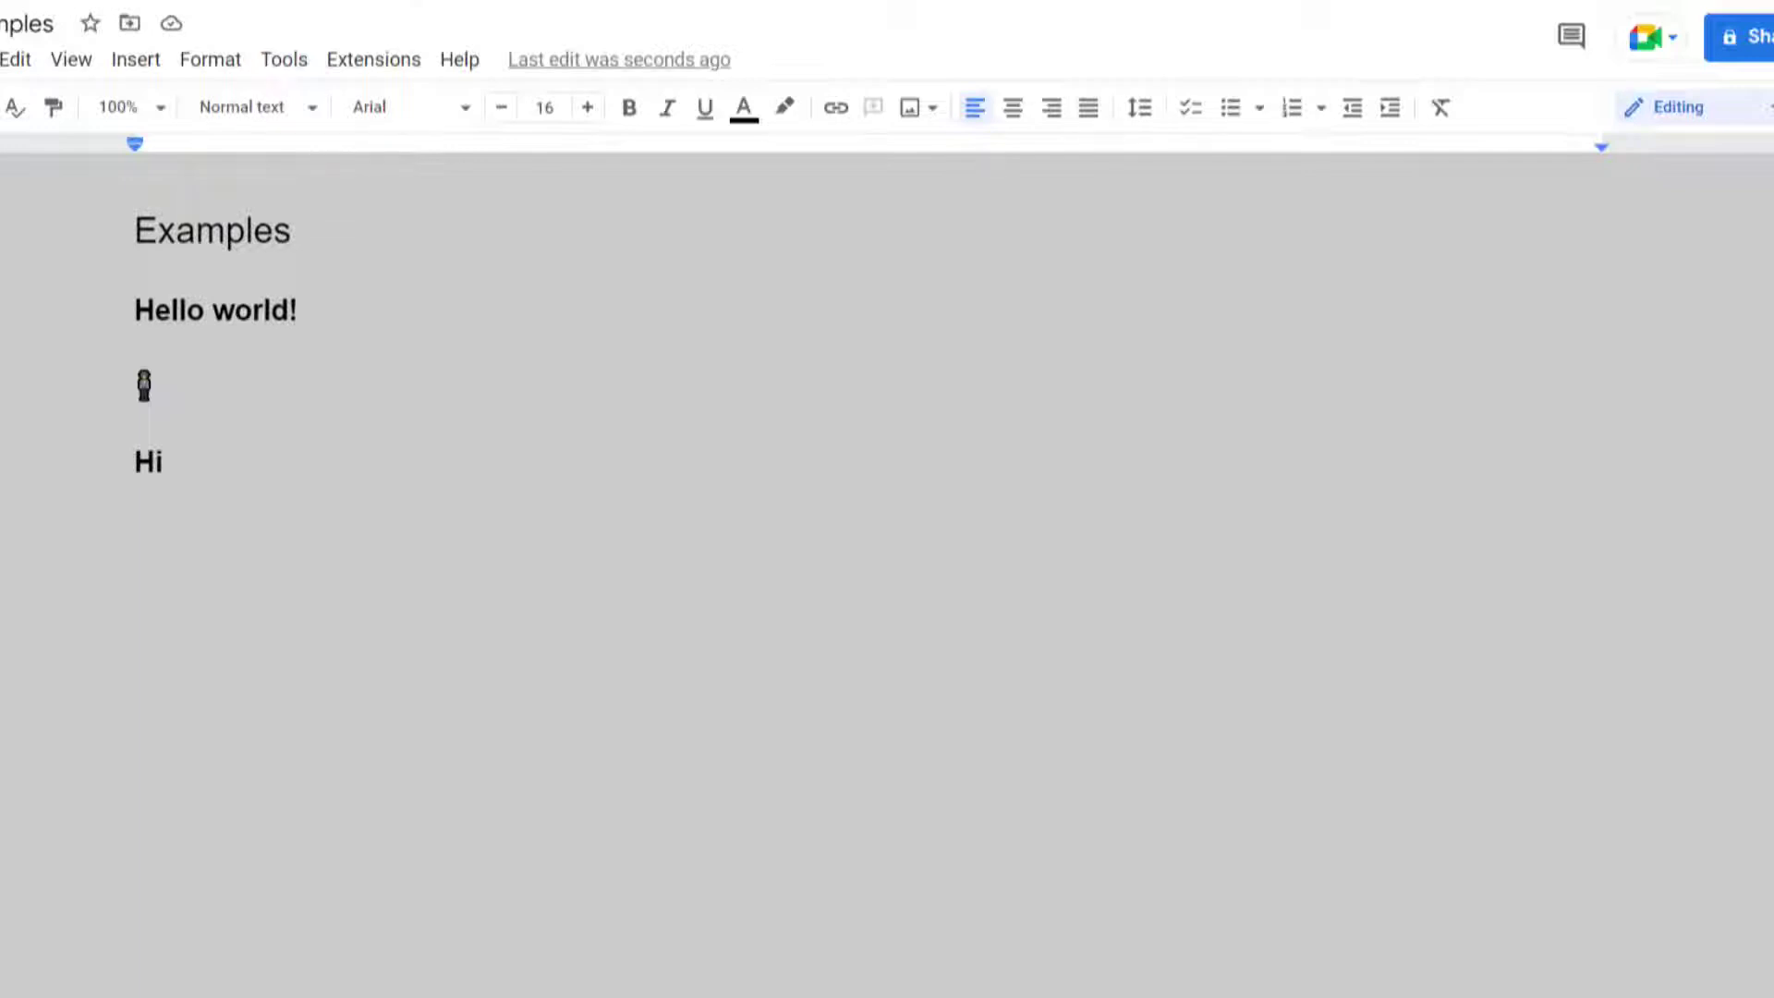
Insert the :party-popper: emoji below "Hi" using the inline emoji search "@:pa".
left_click(145, 538)
type("@")
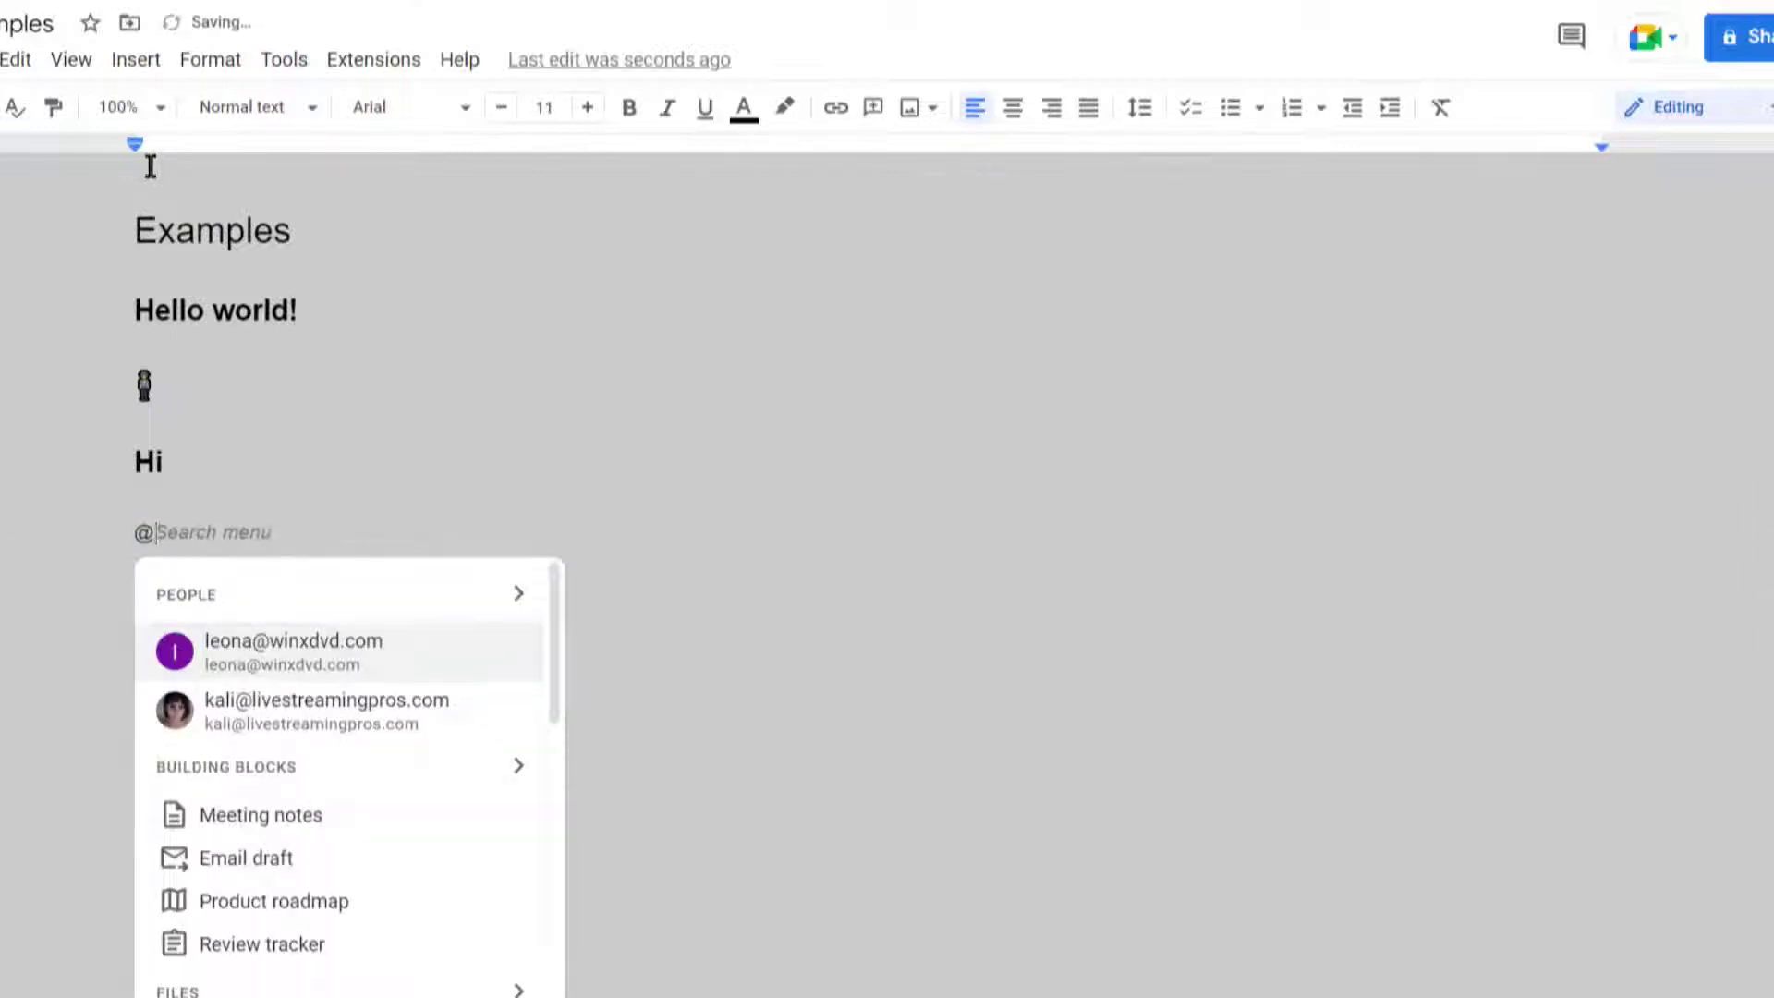
type(":")
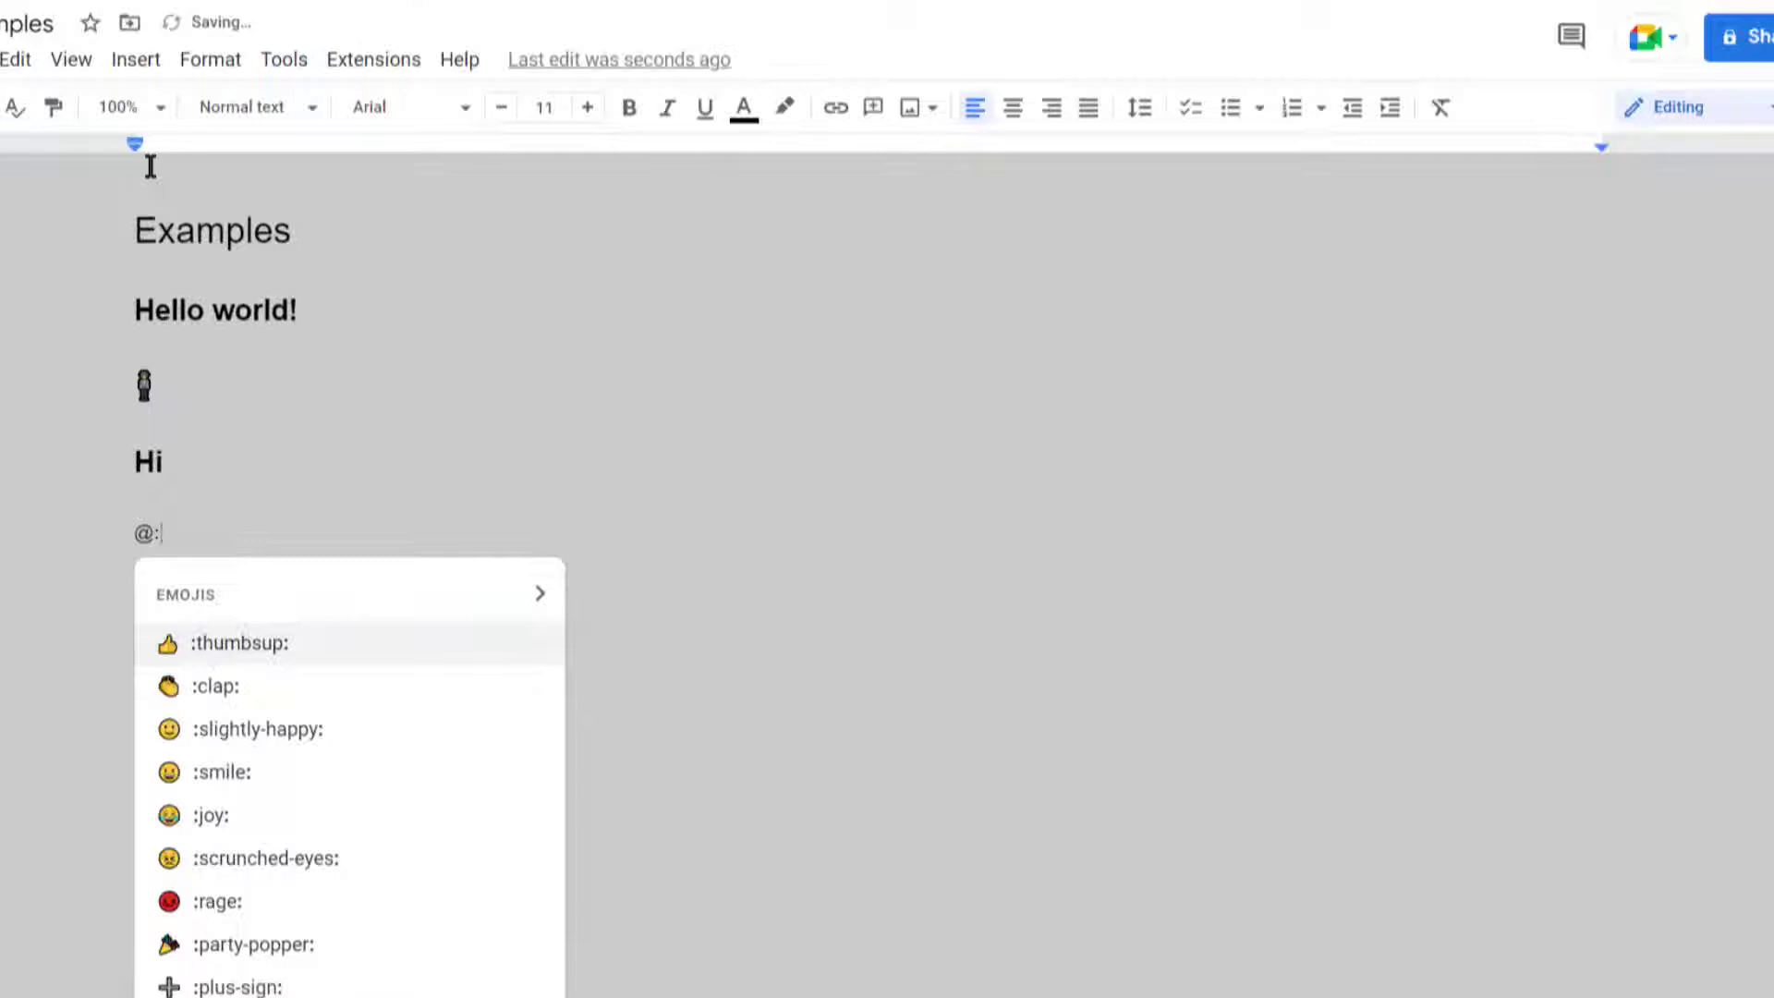
type("pa")
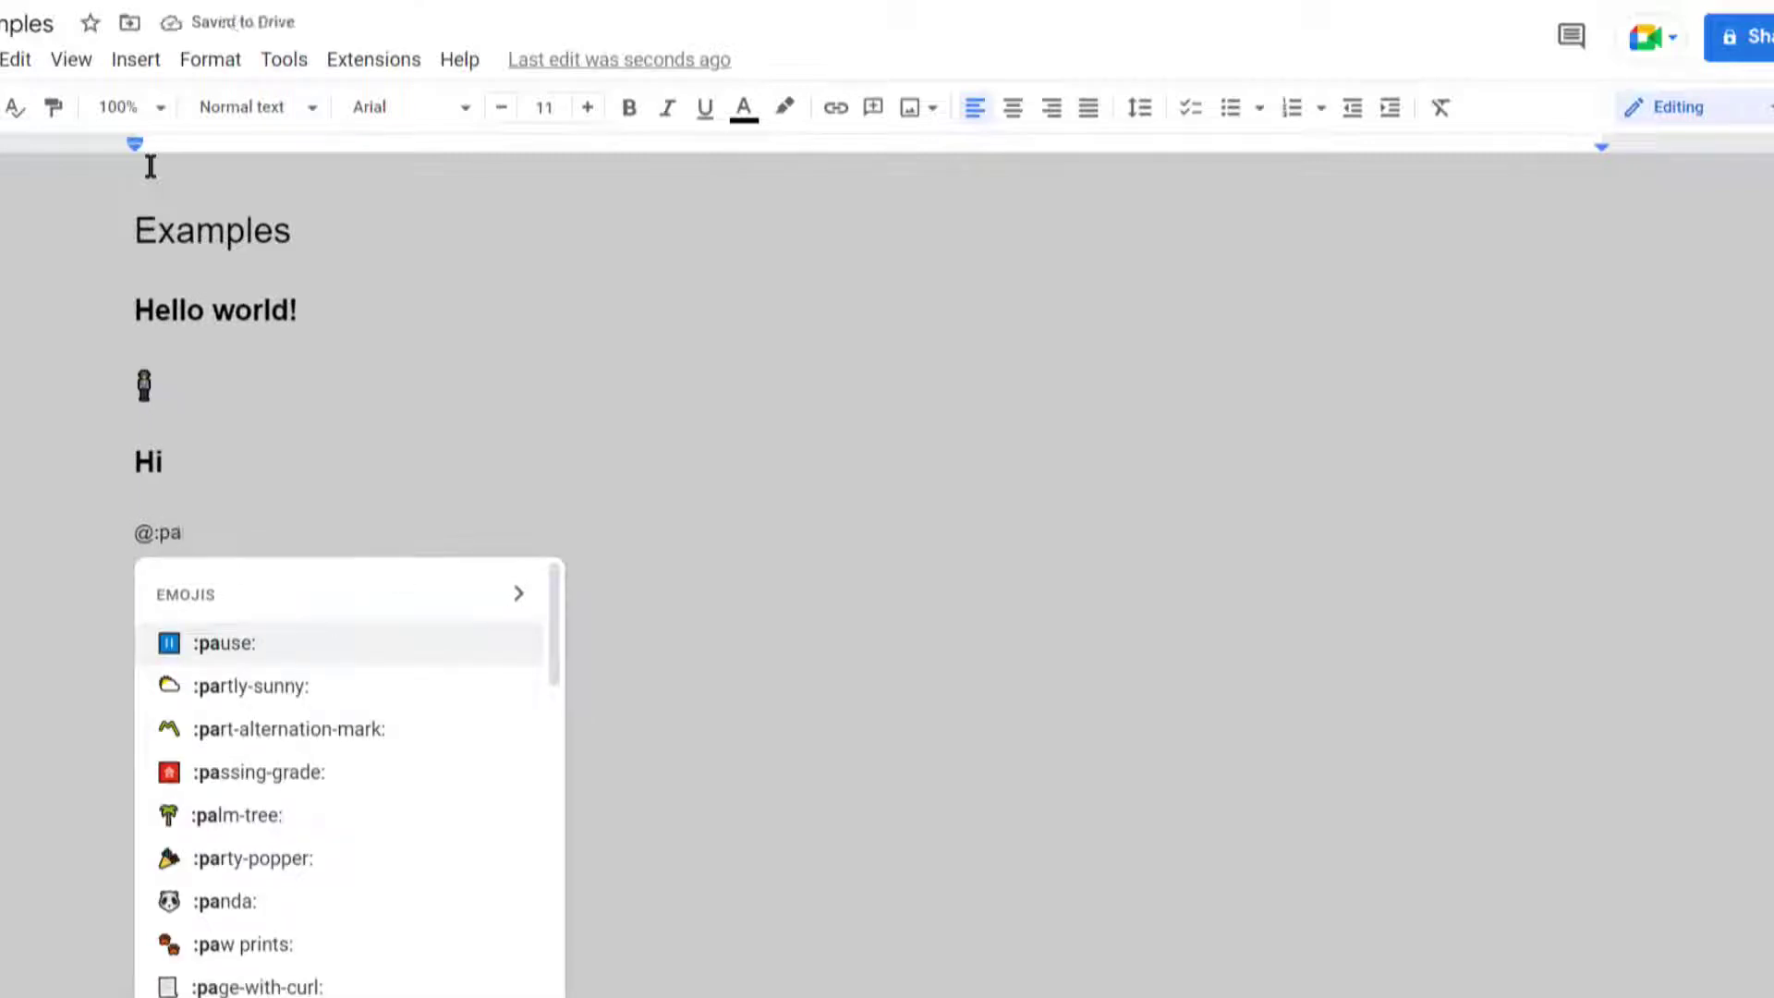
left_click(304, 867)
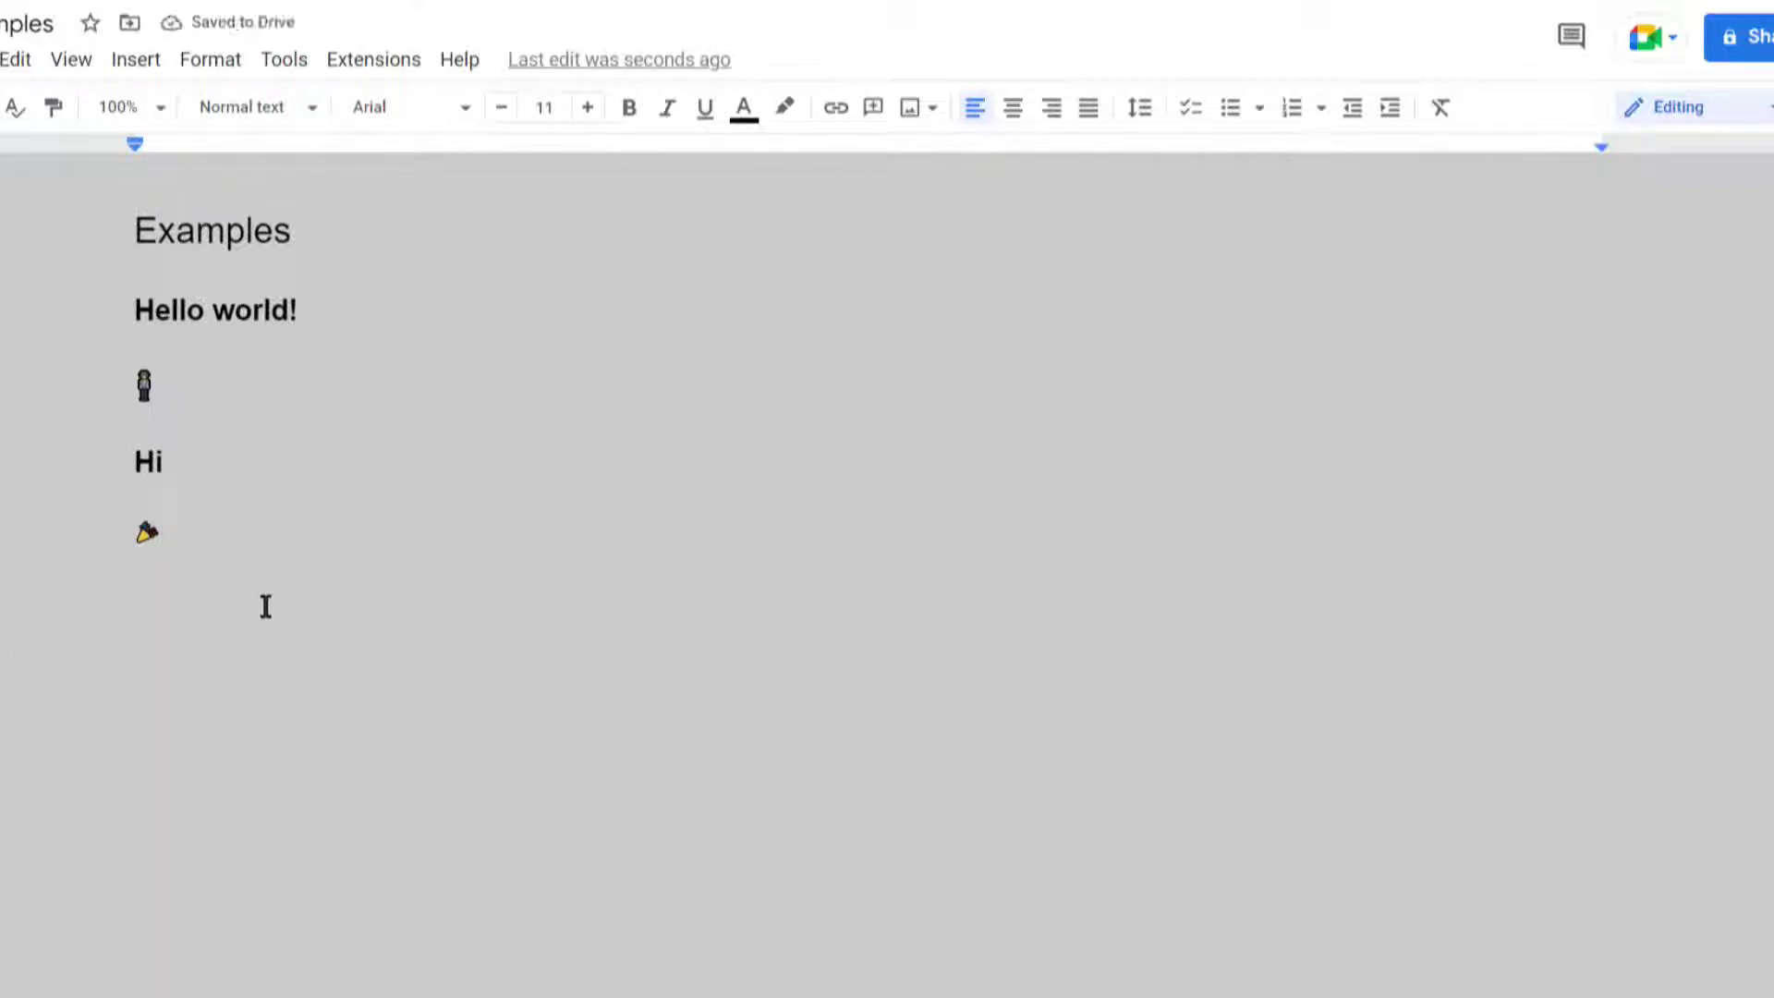
Insert the sparkler emoji from the Activities category on a new line below the party popper.
key("Return")
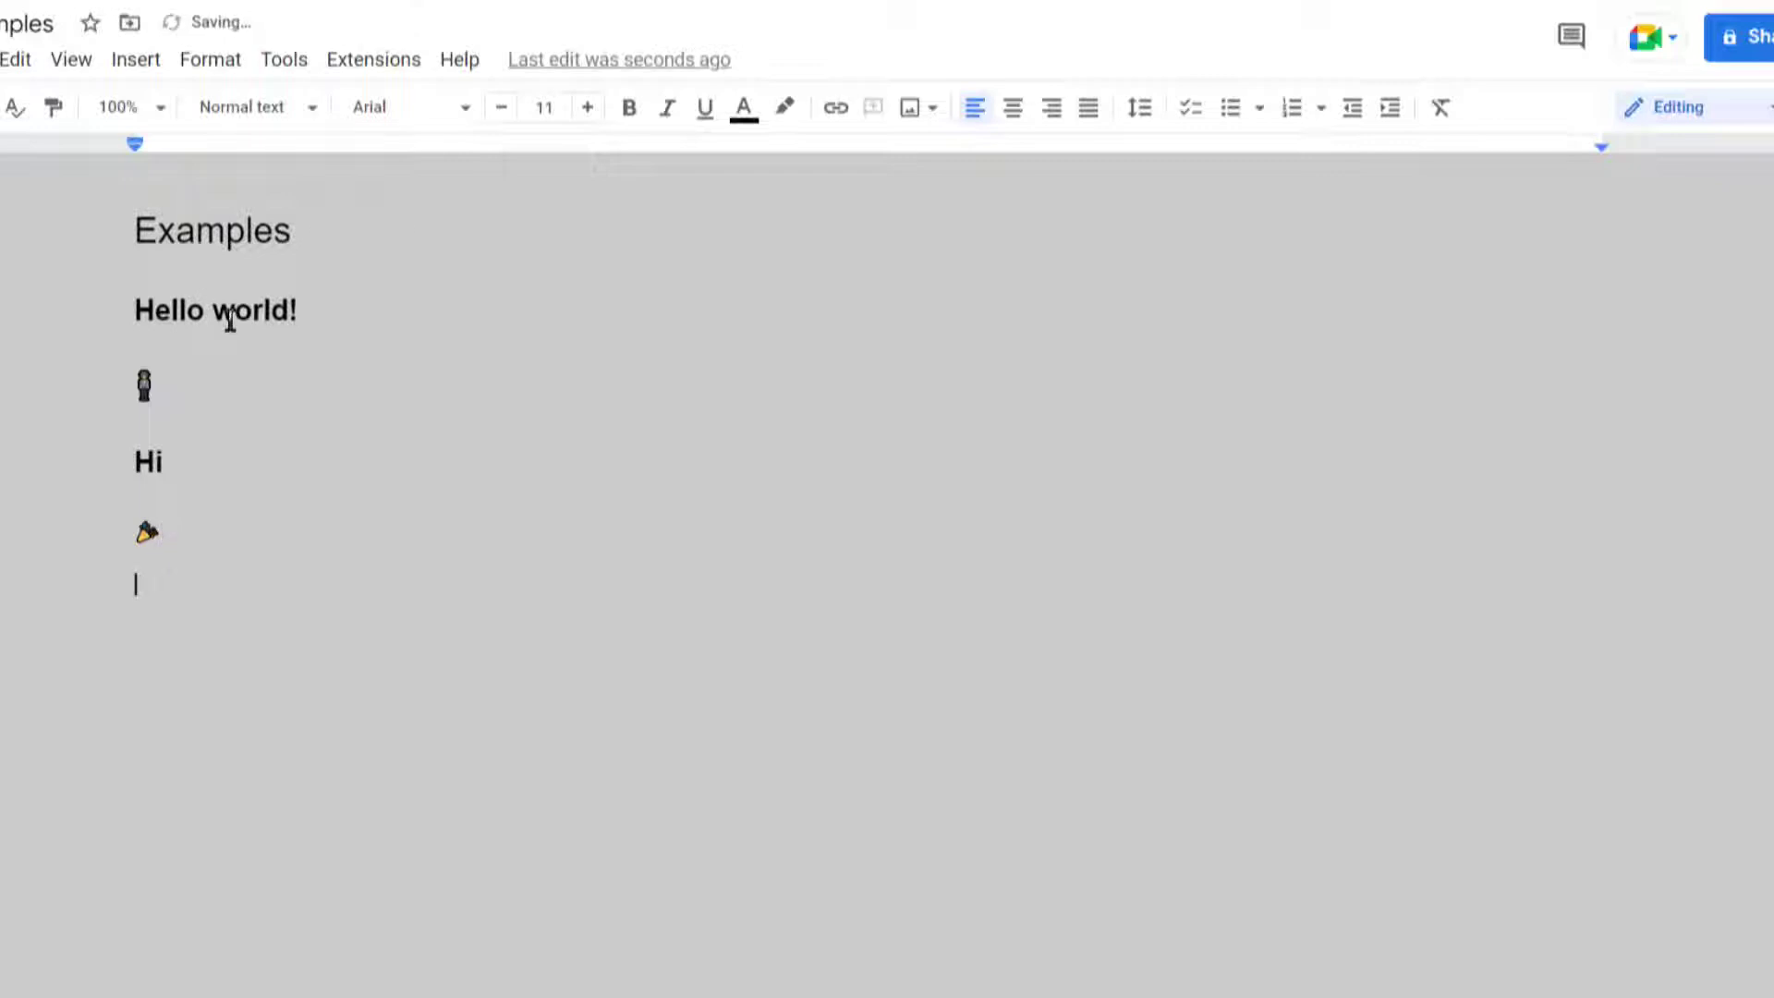
type("@")
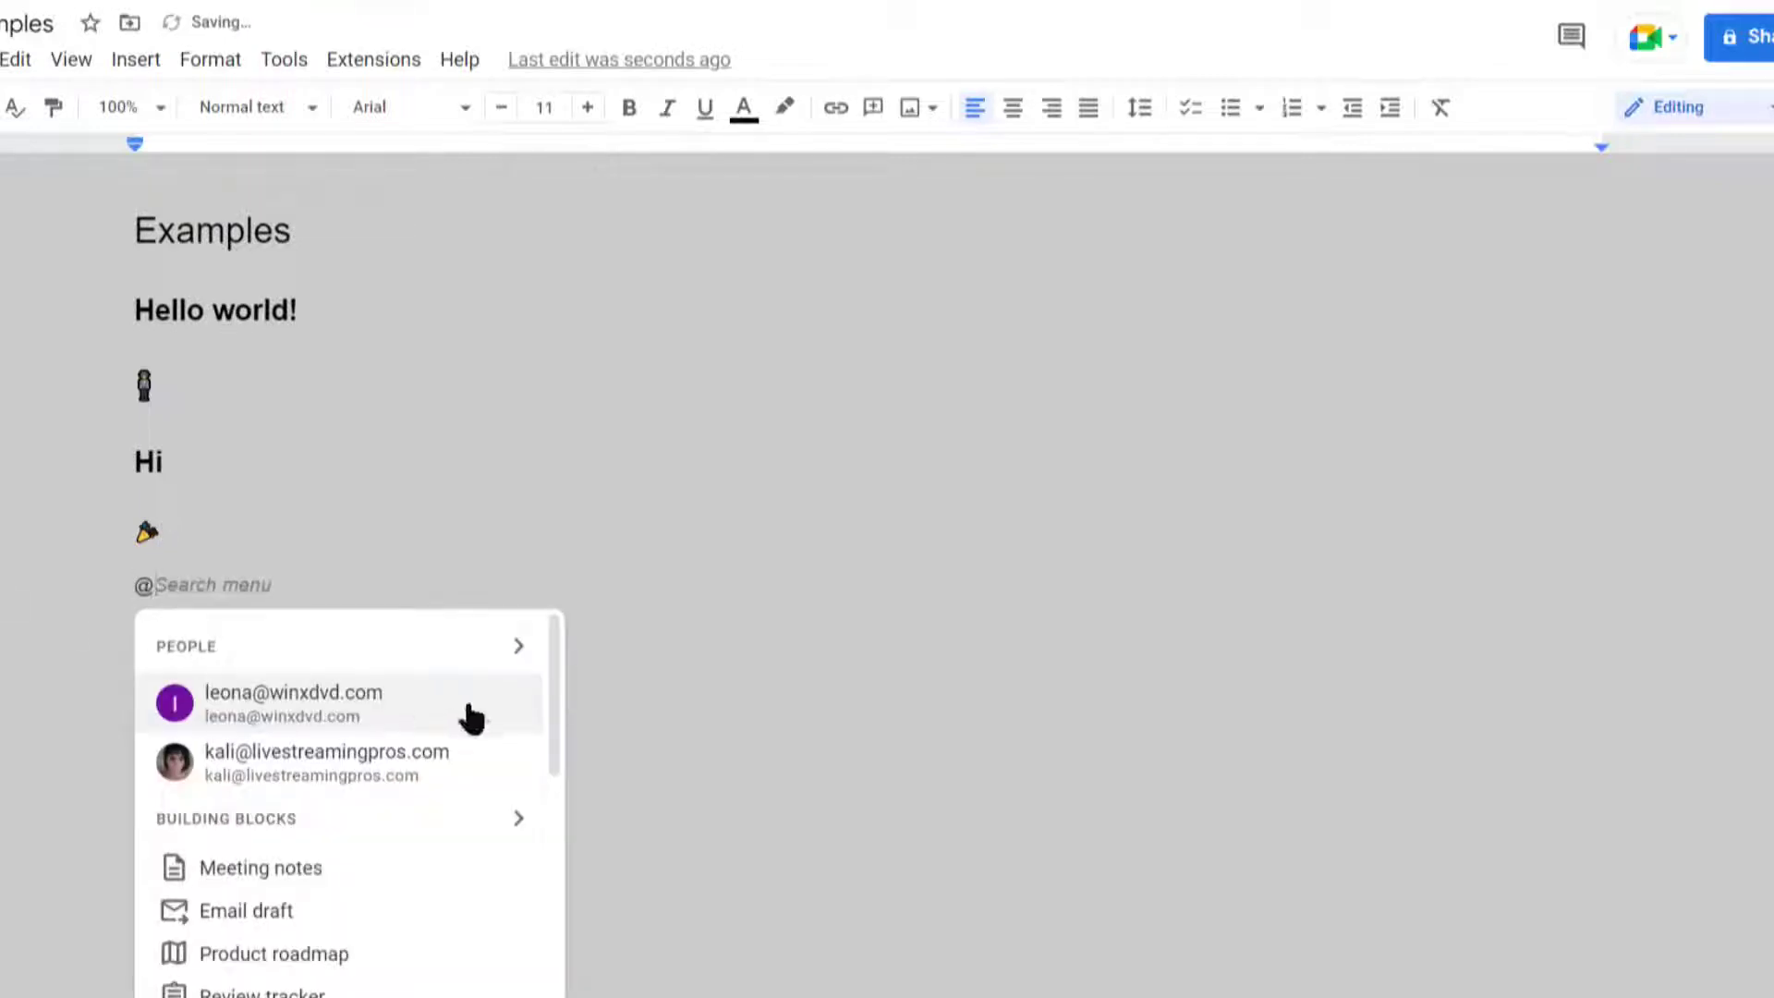
mouse_move(558, 740)
left_mouse_down()
mouse_move(561, 997)
mouse_move(523, 927)
left_mouse_up()
left_click(307, 878)
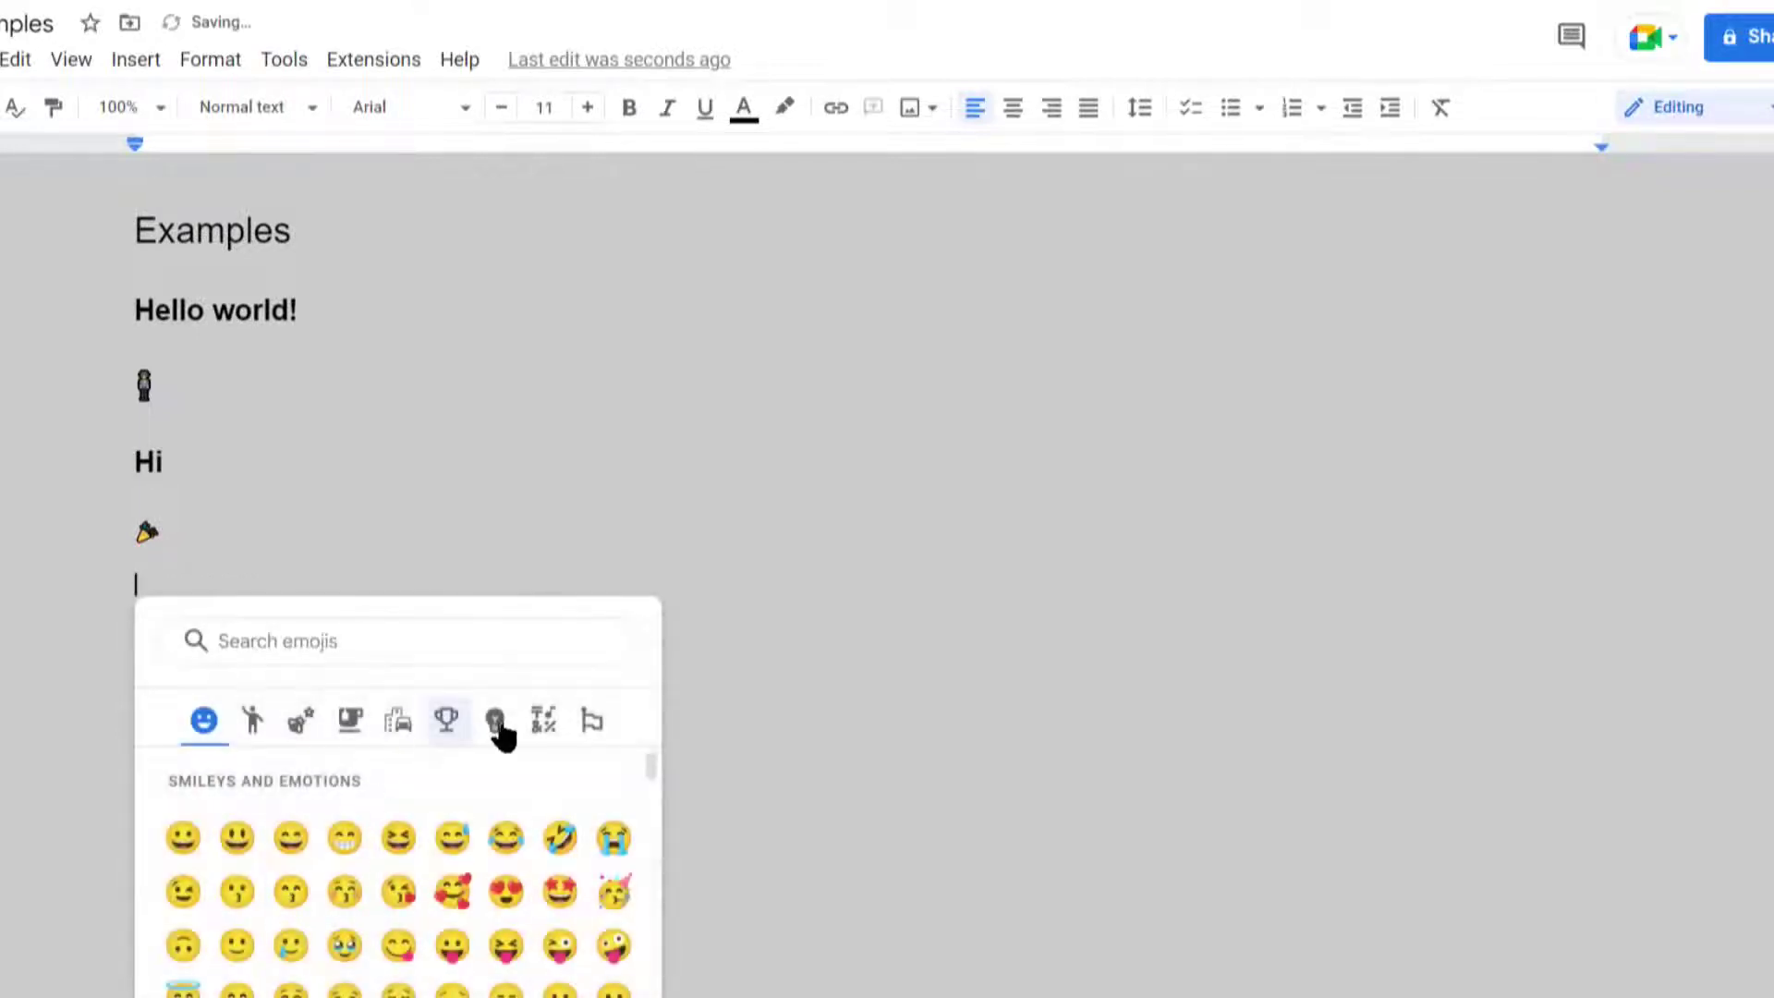
left_click(405, 730)
left_click(489, 735)
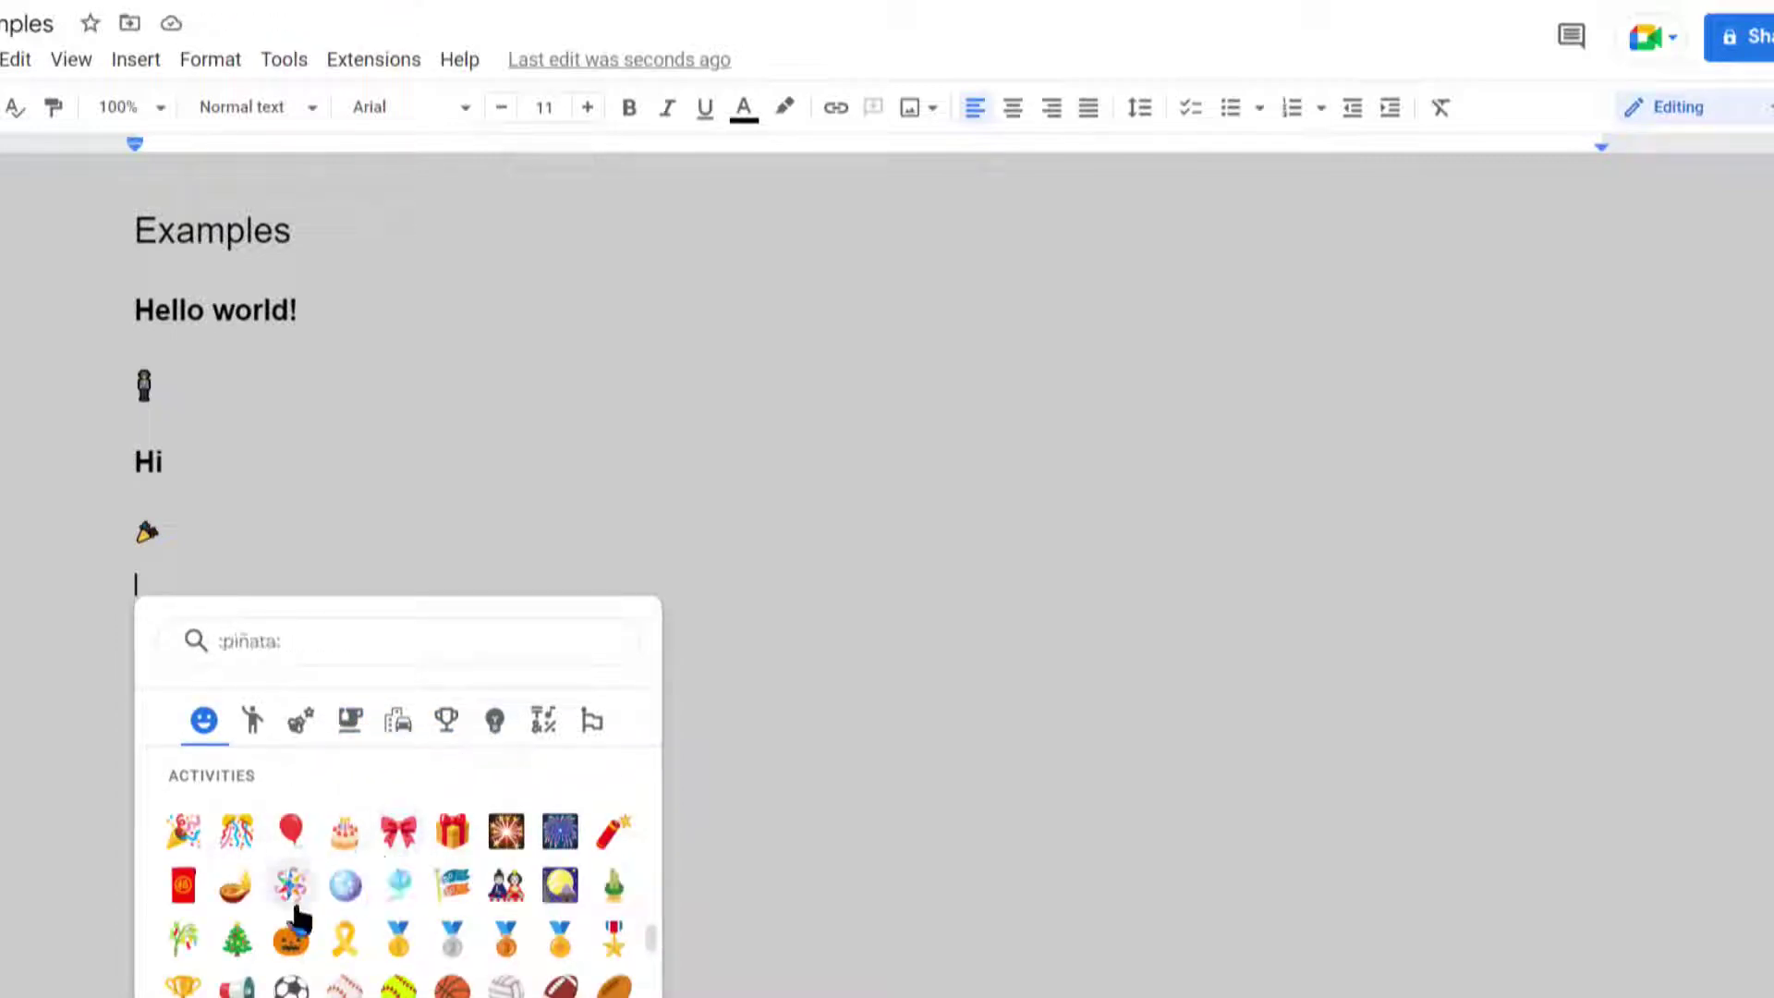
left_click(505, 835)
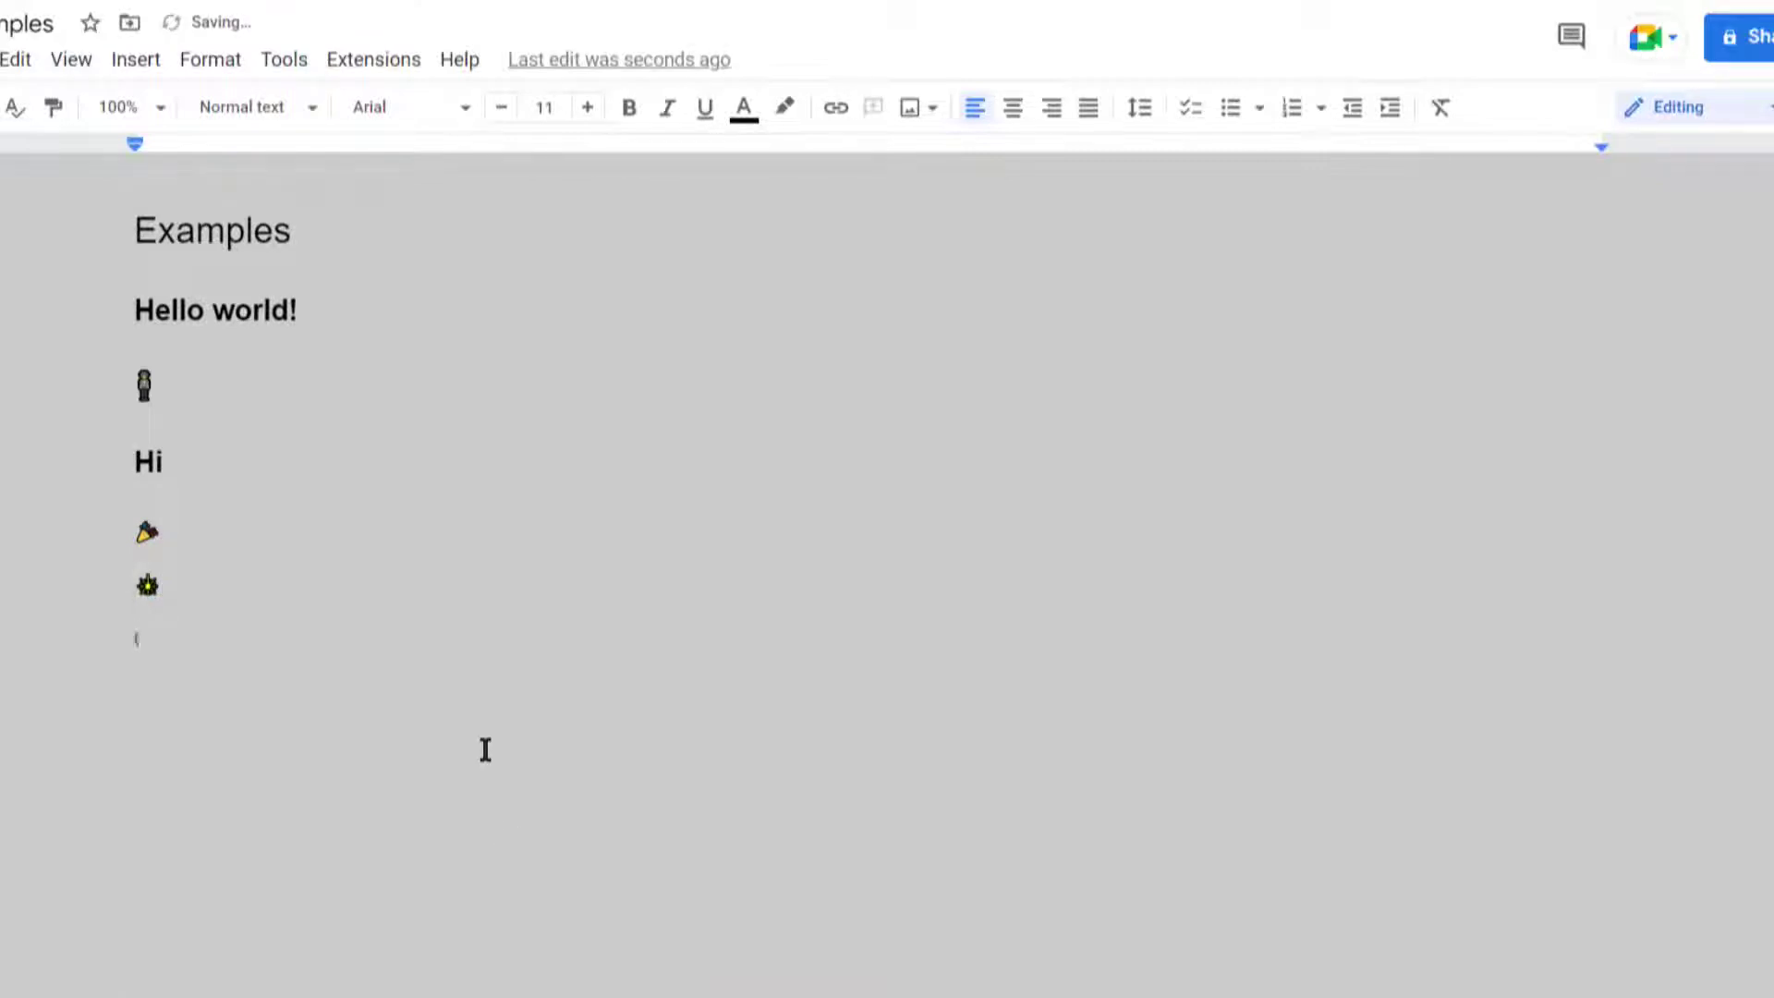
Insert the :facepalm: emoji on the line below the sparkler using the inline emoji search "@:face".
type("@:")
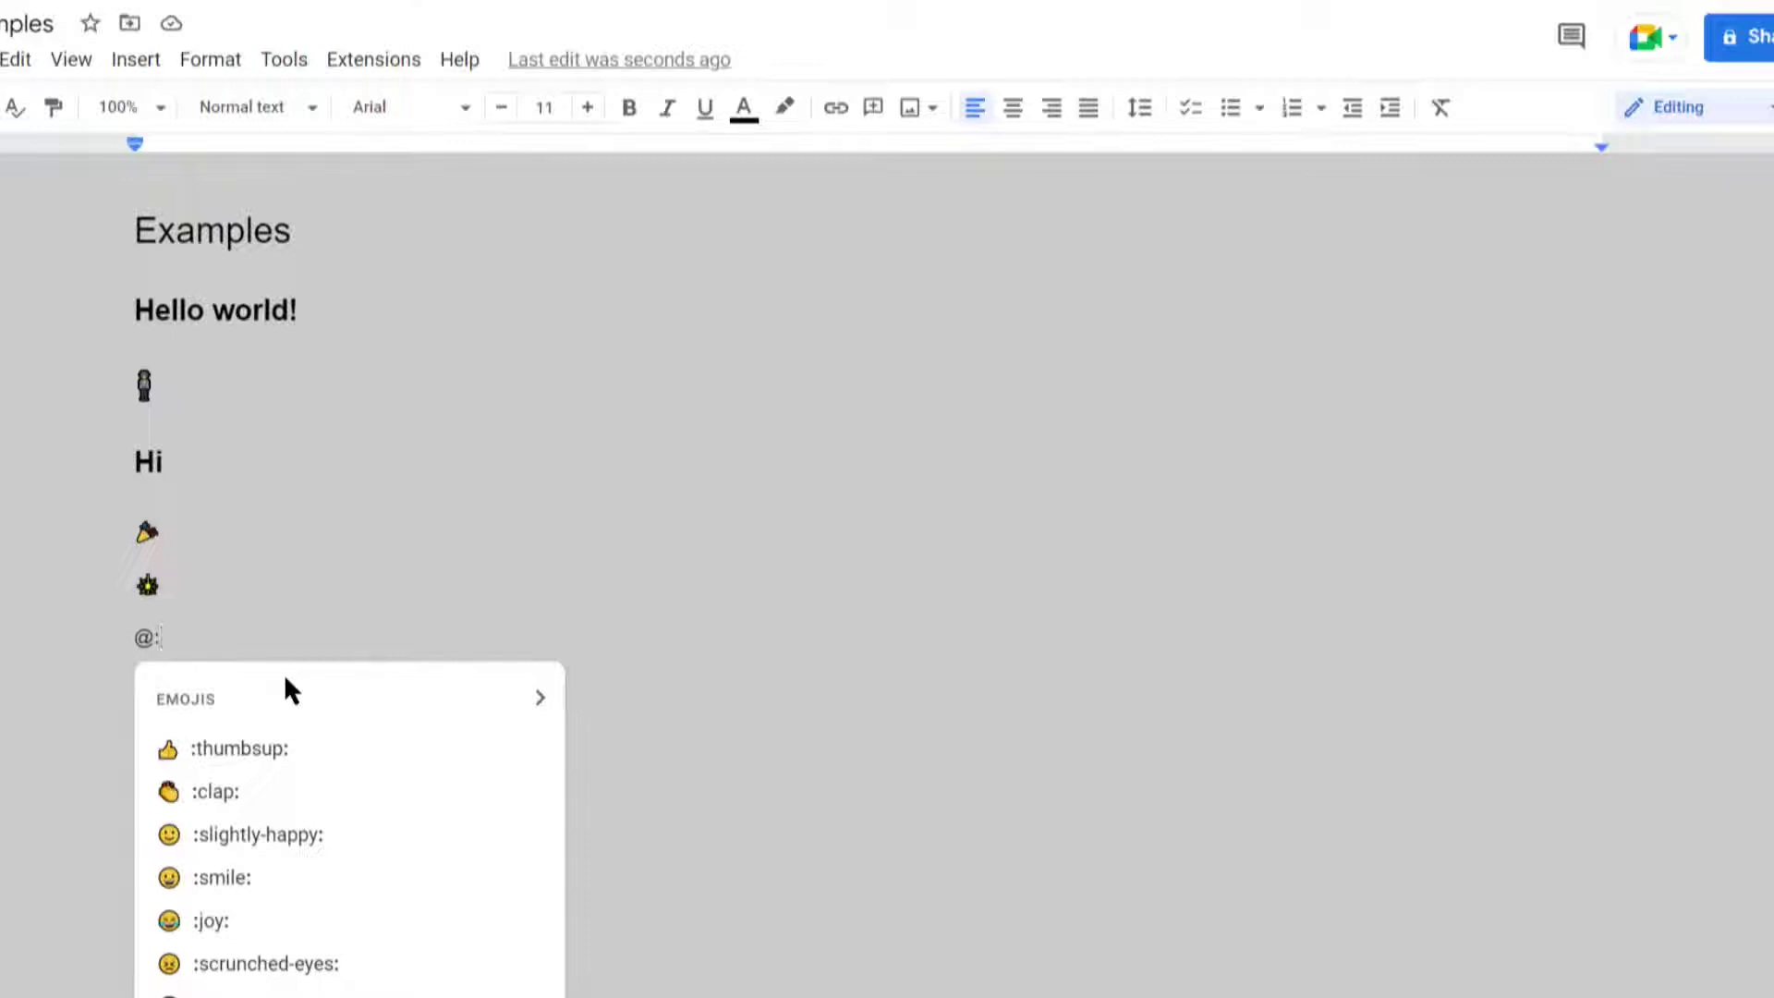
type("face")
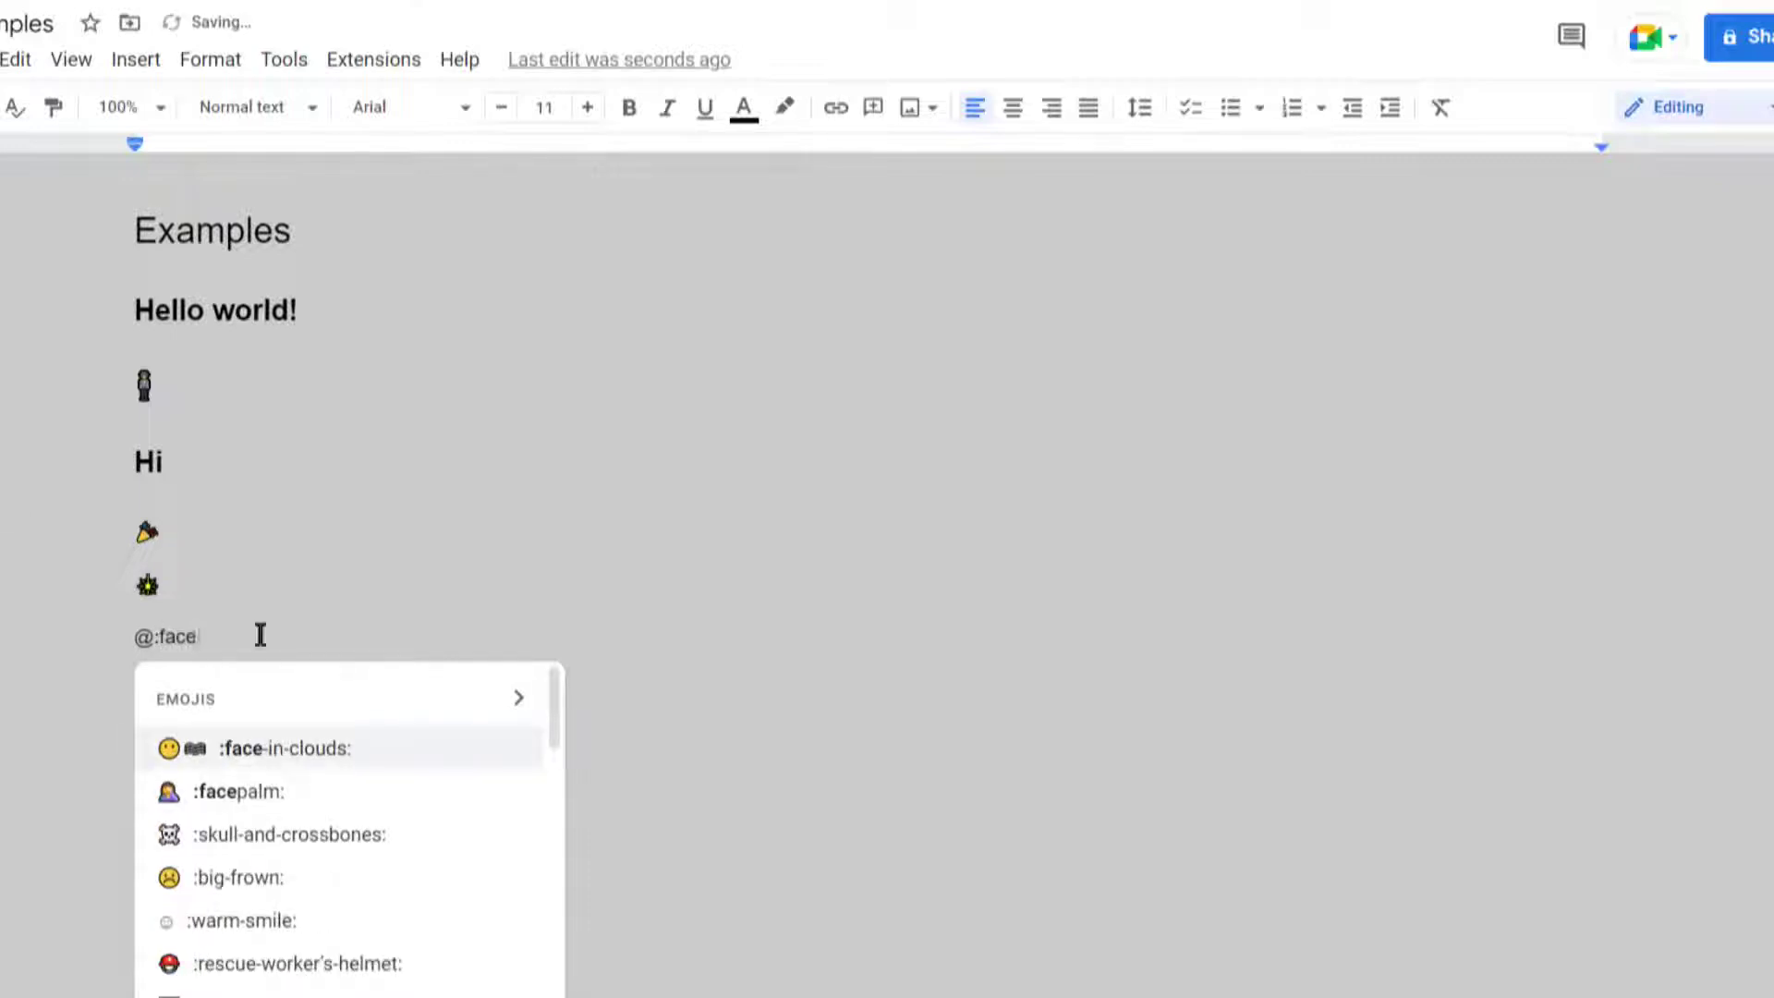
left_click(286, 797)
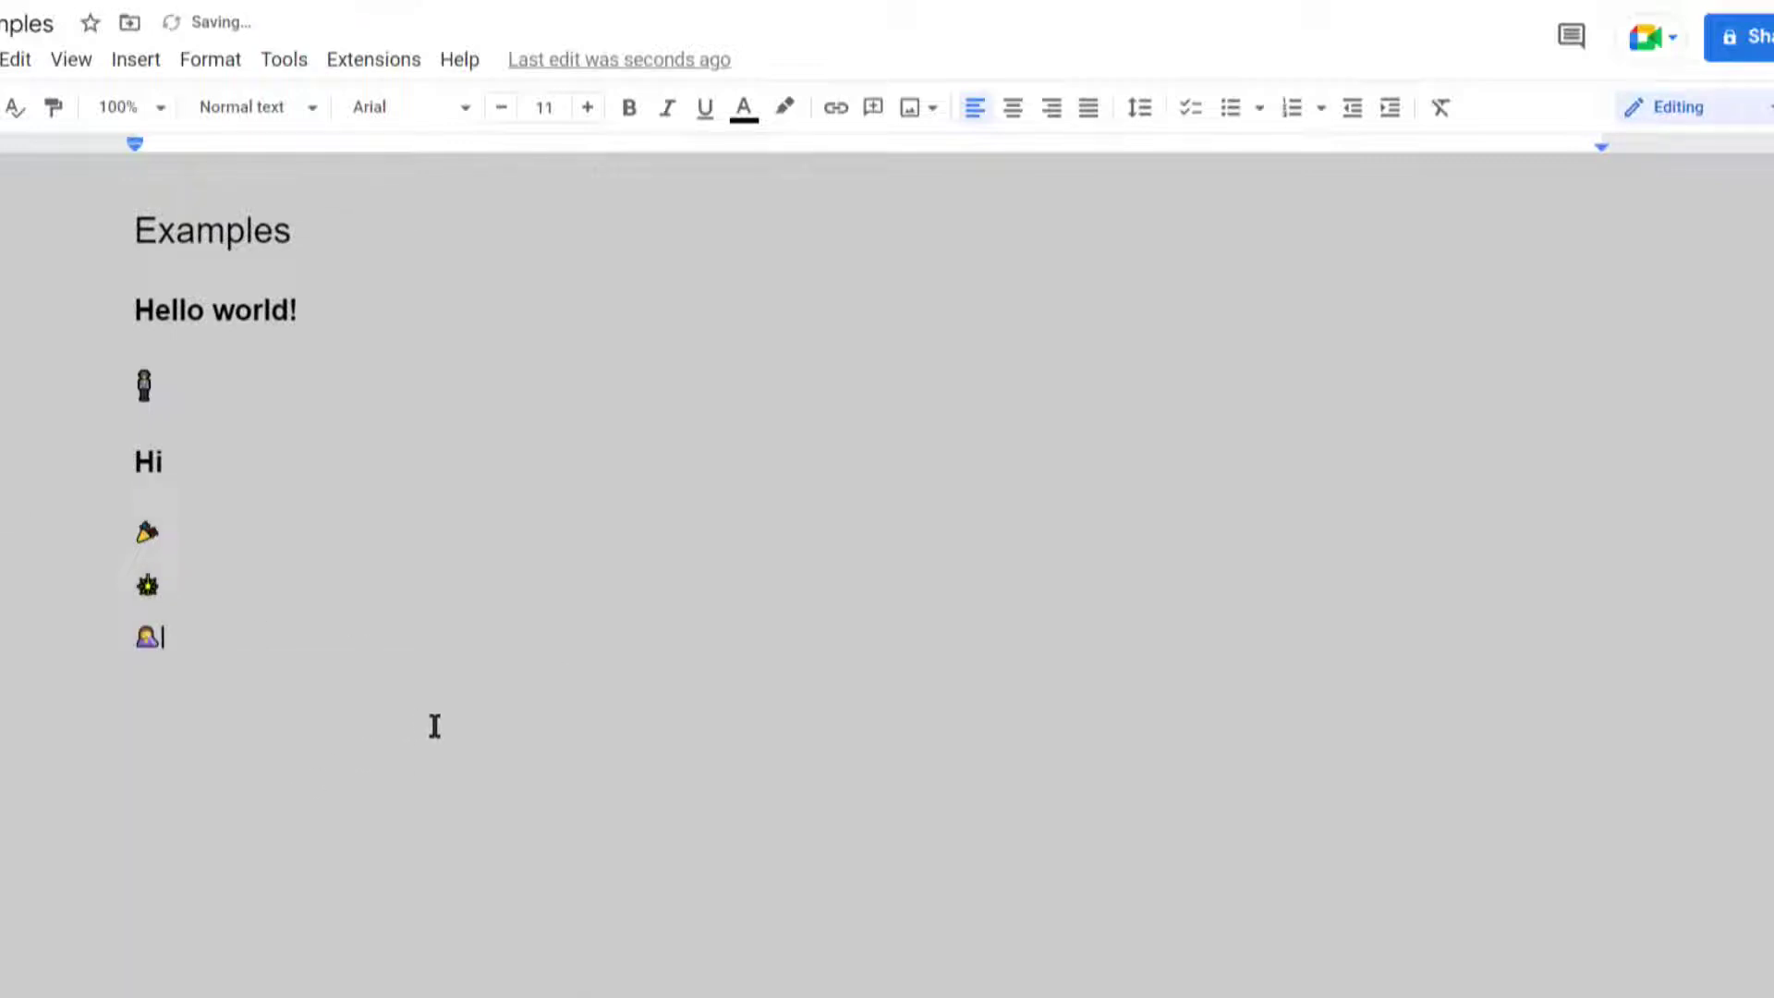